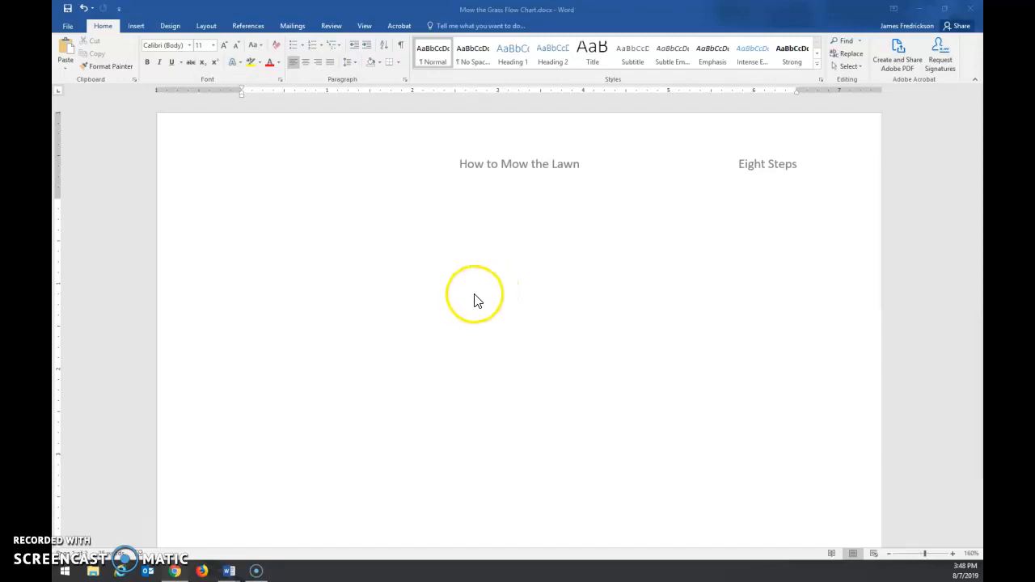
Step: Look through the document's existing lawn-mowing flow chart, then return to the empty first page
scroll(463, 303, "down", 3)
scroll(464, 304, "down", 10)
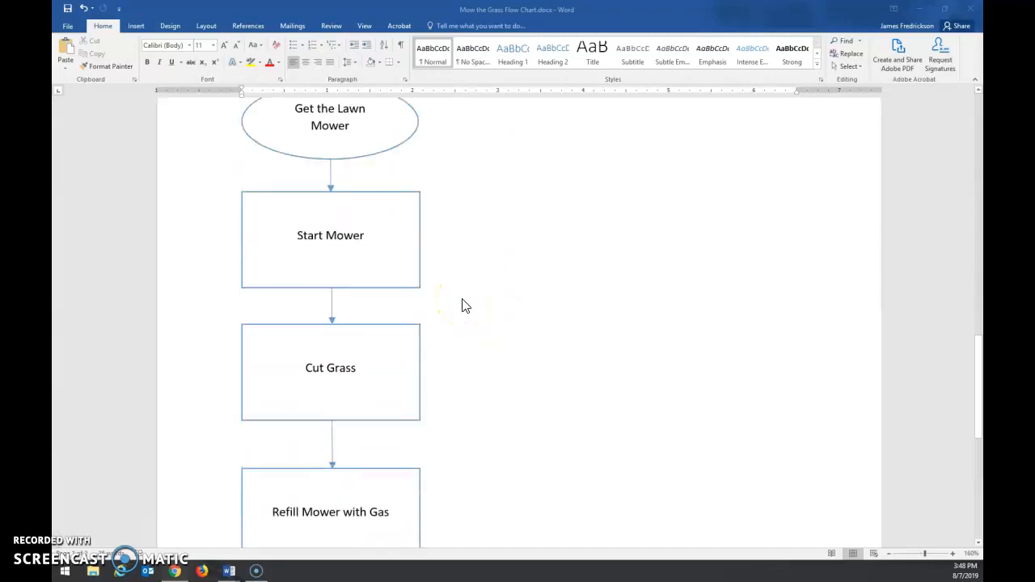
scroll(456, 320, "up", 2)
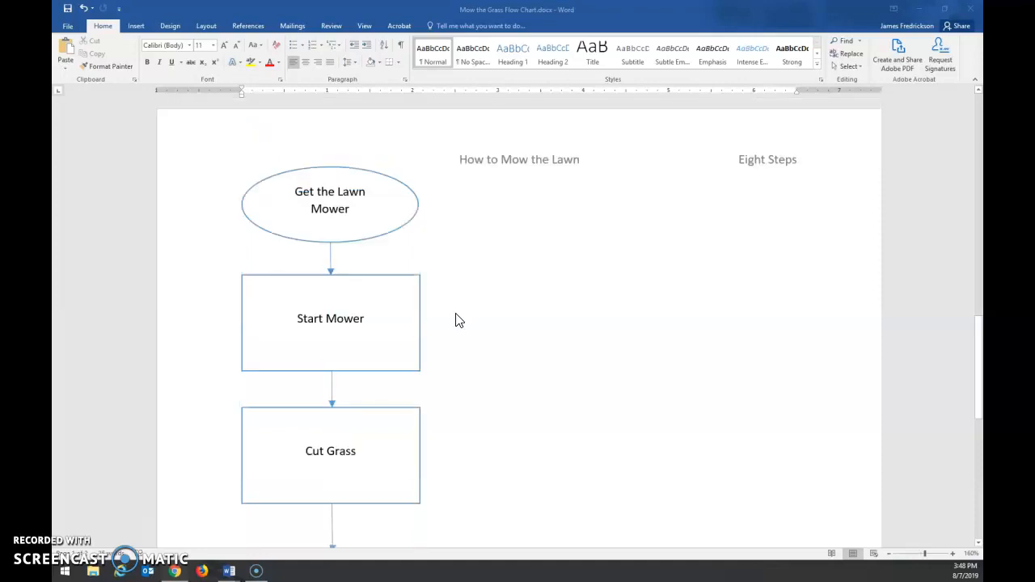
scroll(455, 320, "up", 10)
scroll(455, 321, "up", 1)
scroll(456, 321, "up", 1)
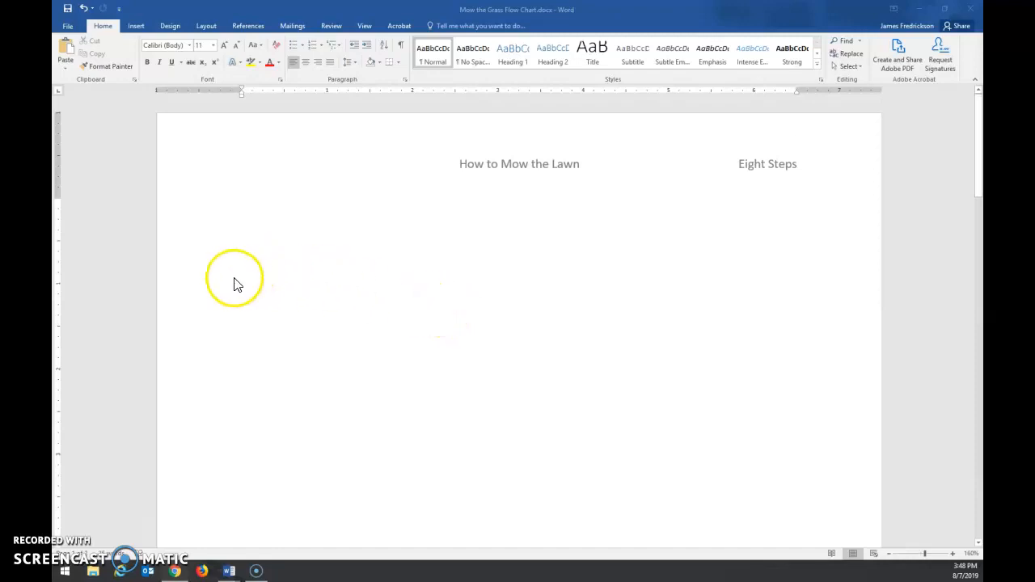
Step: Add a run of blank paragraphs to the body of the first page to make room for shapes
left_click(228, 249)
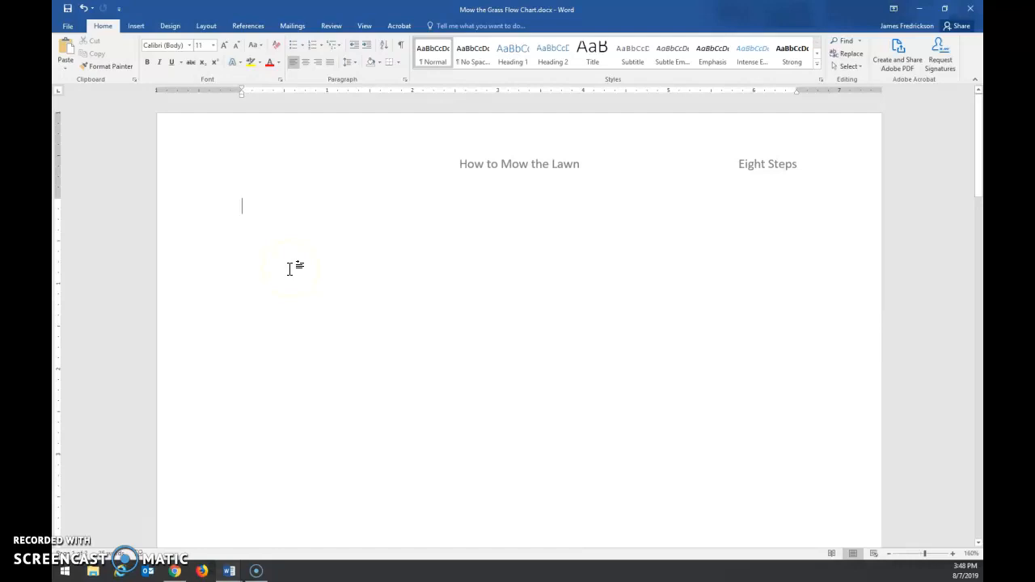
key("Return")
key("Return")
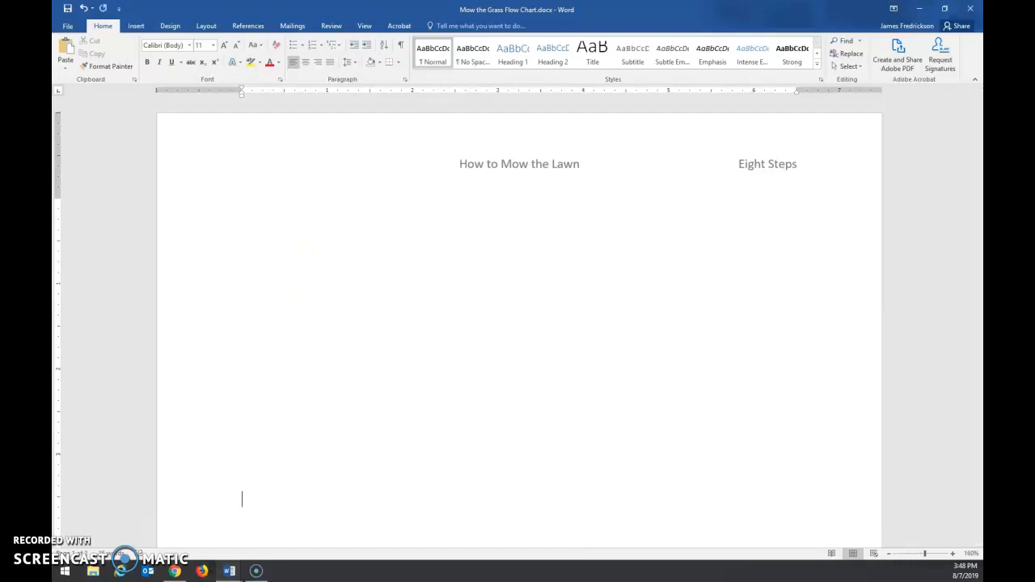
key("Return")
key("Return")
key("Return")
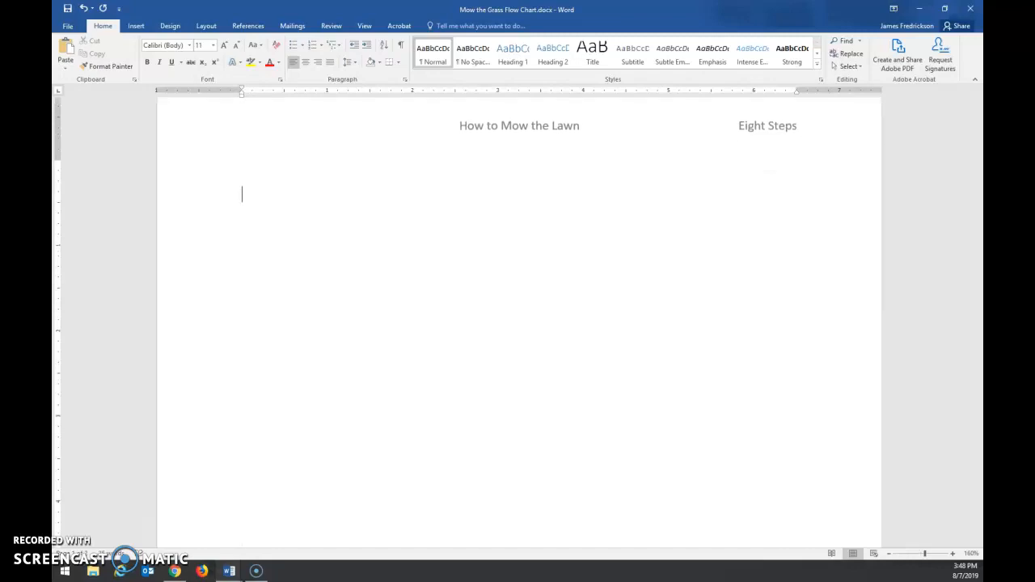
Step: Draw an oval about 1.88" wide and 1.01" high below the header and apply the white theme style with blue outline
left_click(300, 283)
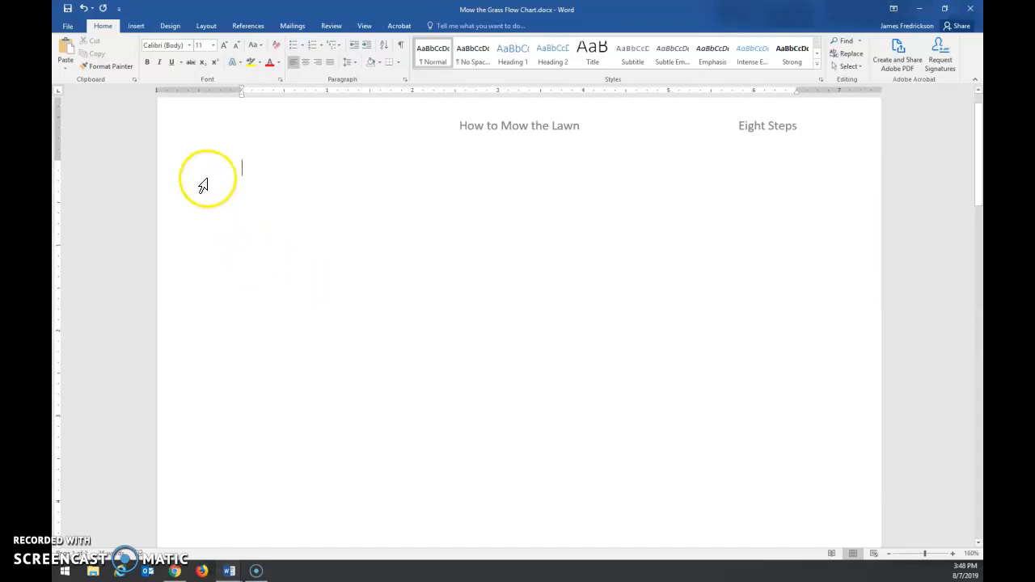
left_click(137, 26)
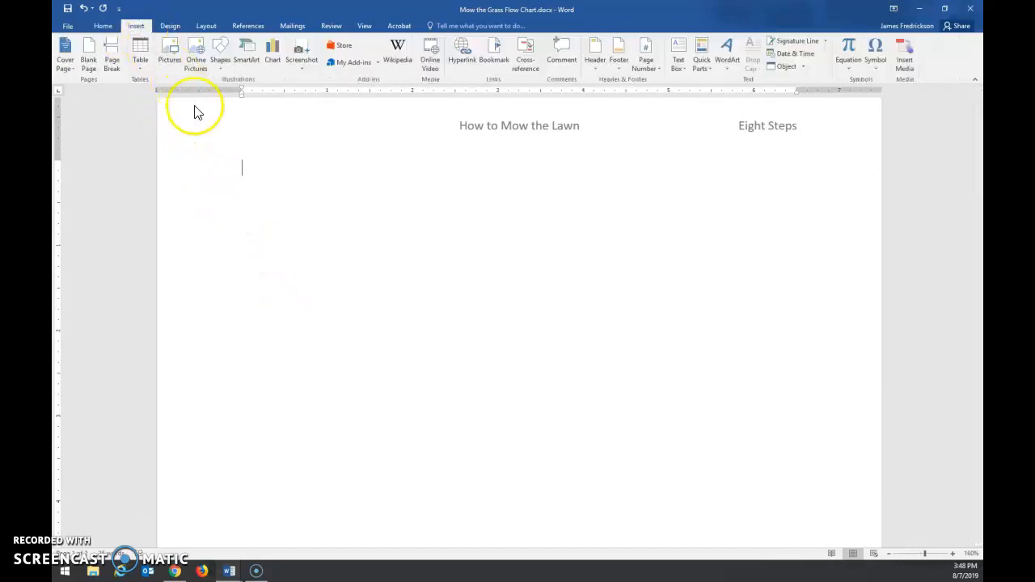
left_click(219, 70)
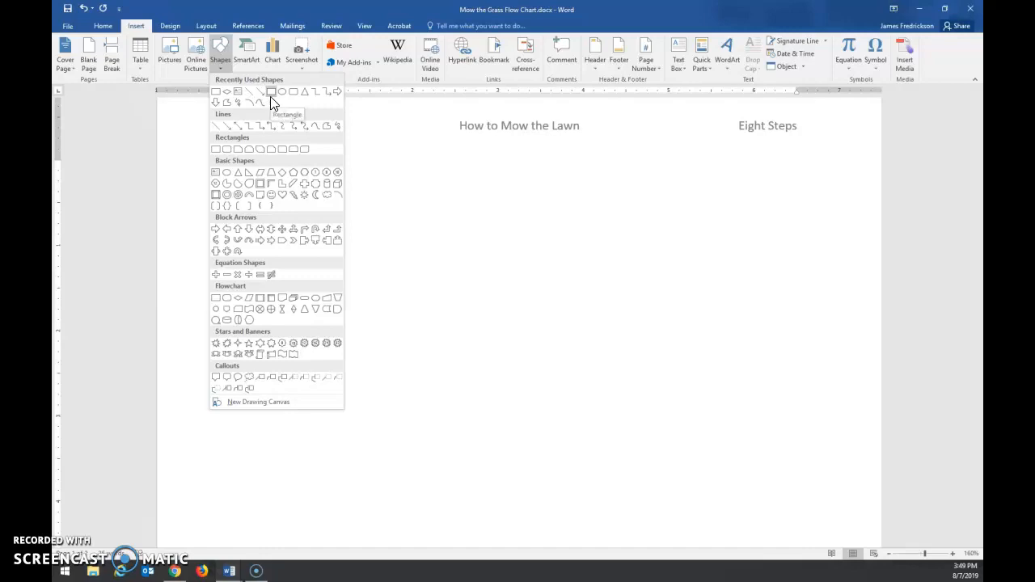
left_click(229, 127)
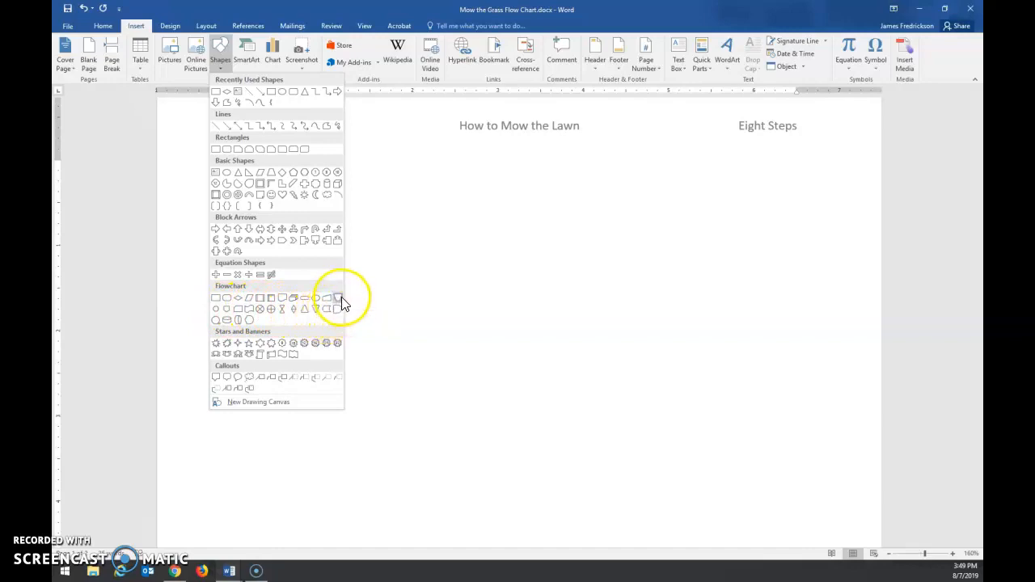
left_click(280, 93)
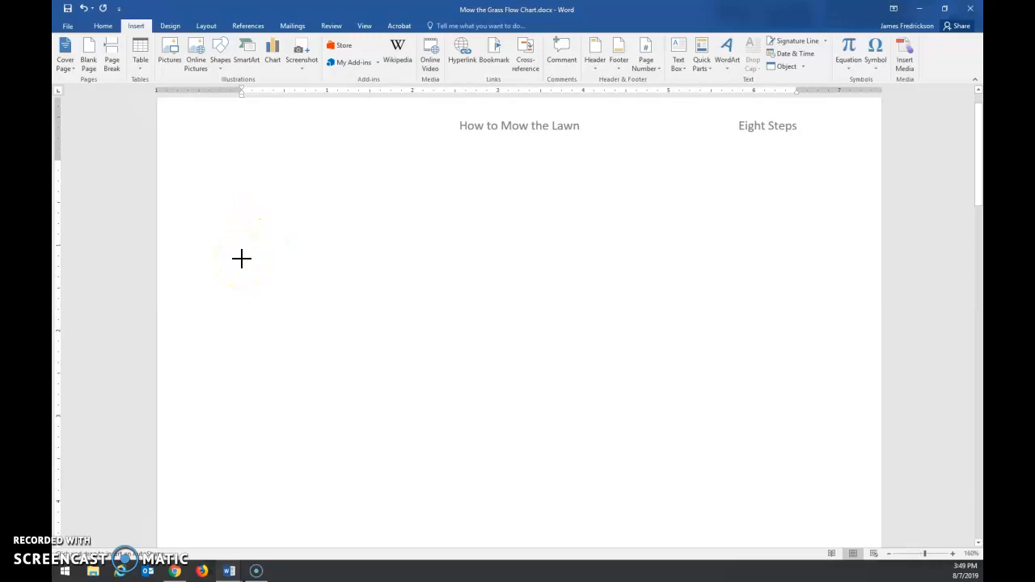
mouse_move(241, 259)
left_mouse_down()
mouse_move(268, 221)
mouse_move(361, 208)
mouse_move(389, 197)
mouse_move(402, 173)
left_mouse_up()
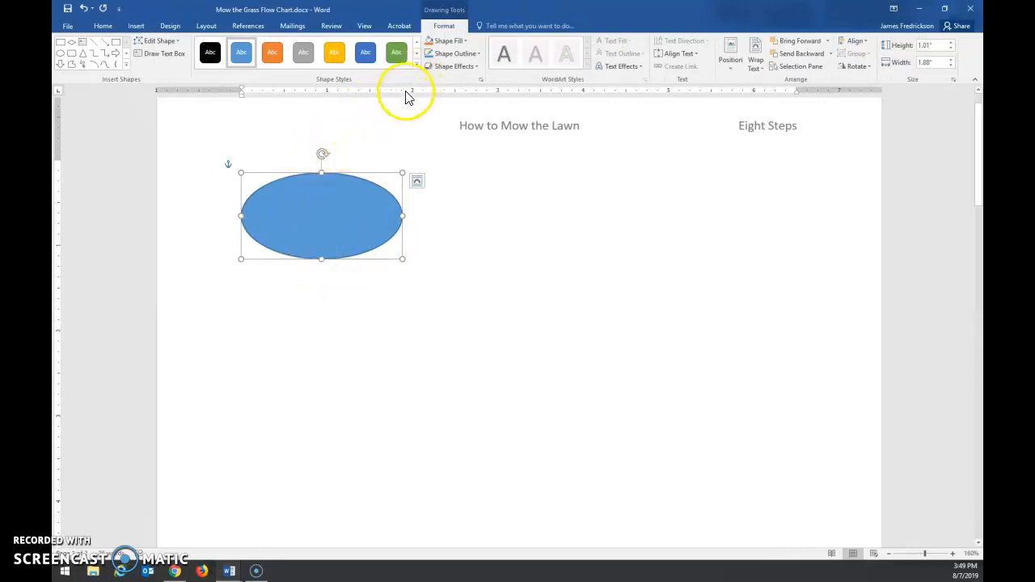
left_click(417, 67)
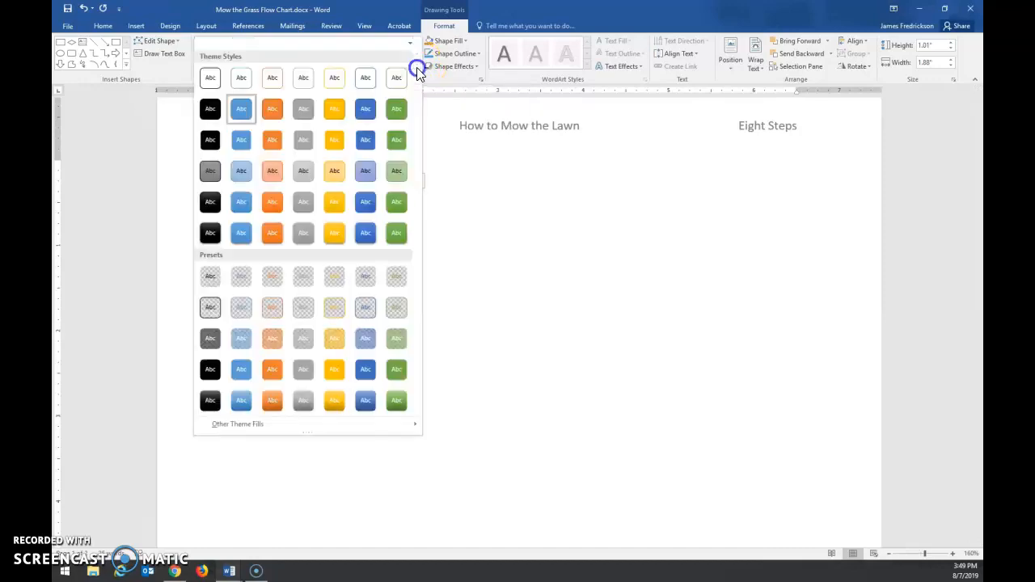
left_click(248, 80)
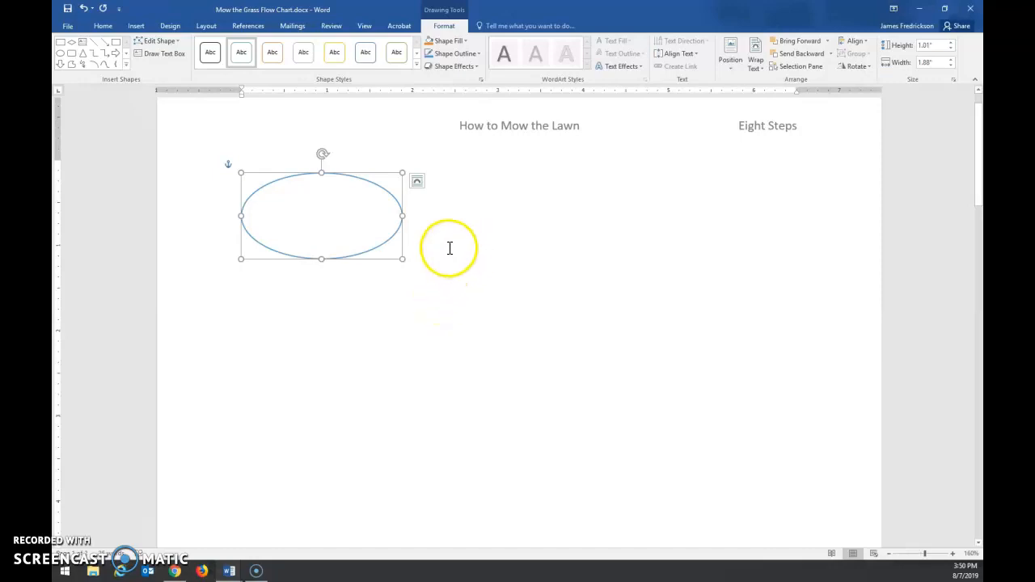
Step: Copy the outlined oval and paste the duplicate directly below the original
right_click(363, 181)
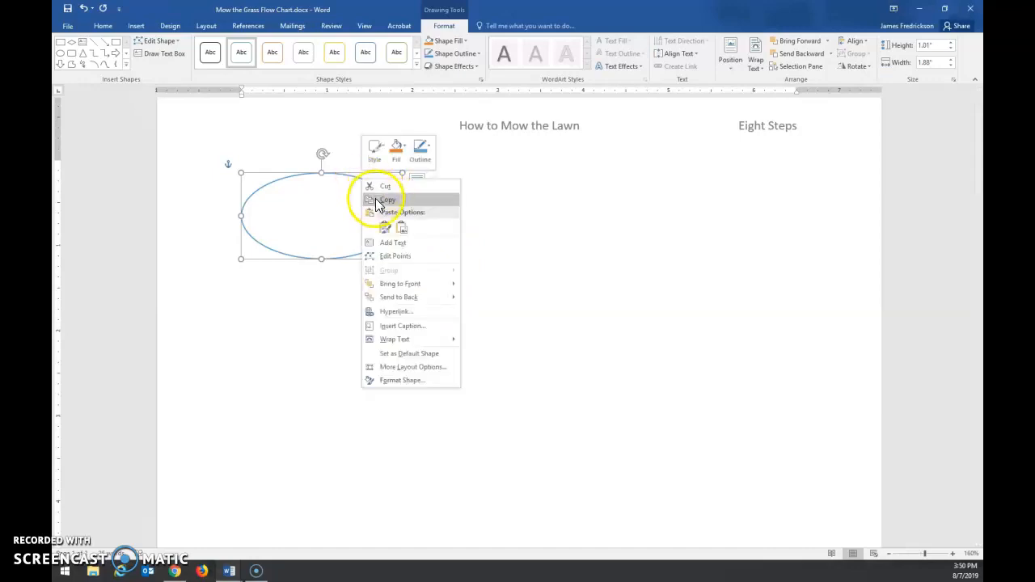
left_click(375, 198)
left_click(287, 307)
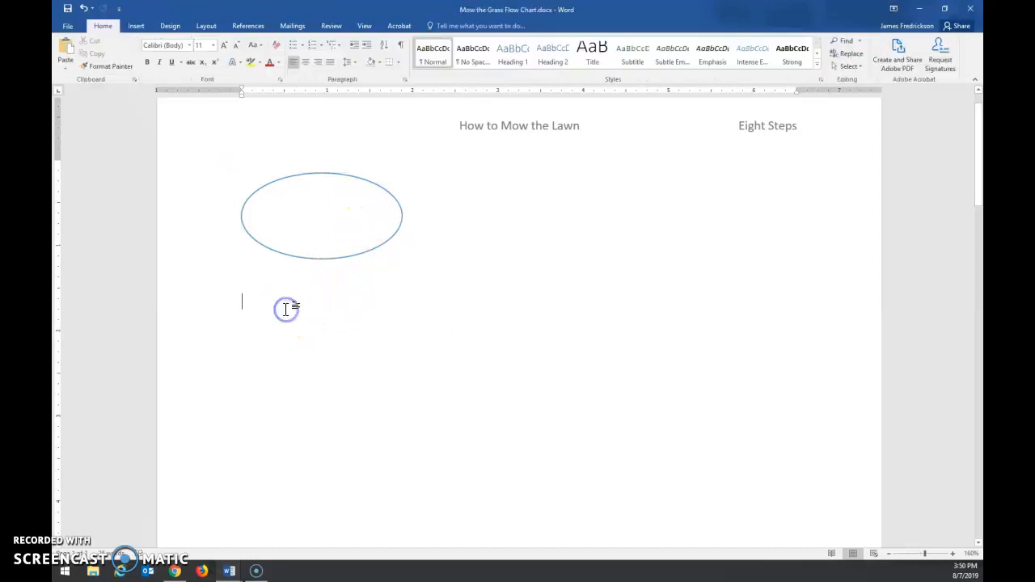
right_click(287, 307)
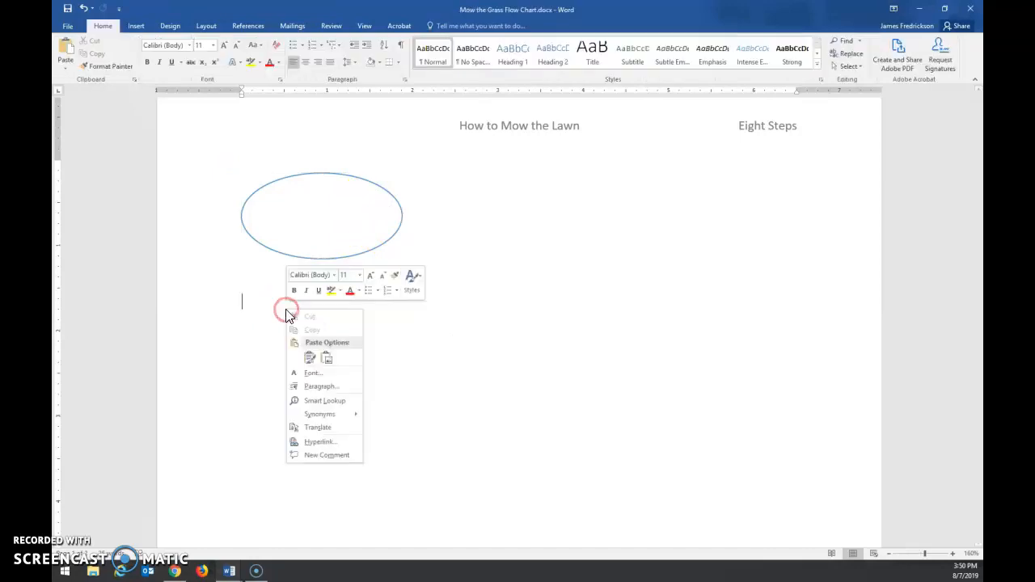
left_click(310, 356)
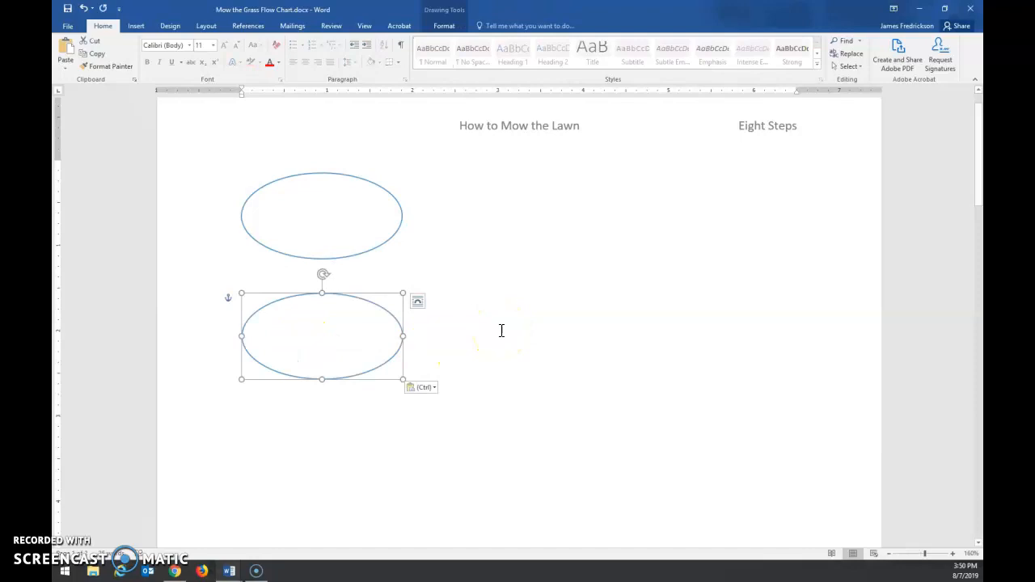
Step: Label the upper oval "Start" and the lower oval "End"
left_click(324, 222)
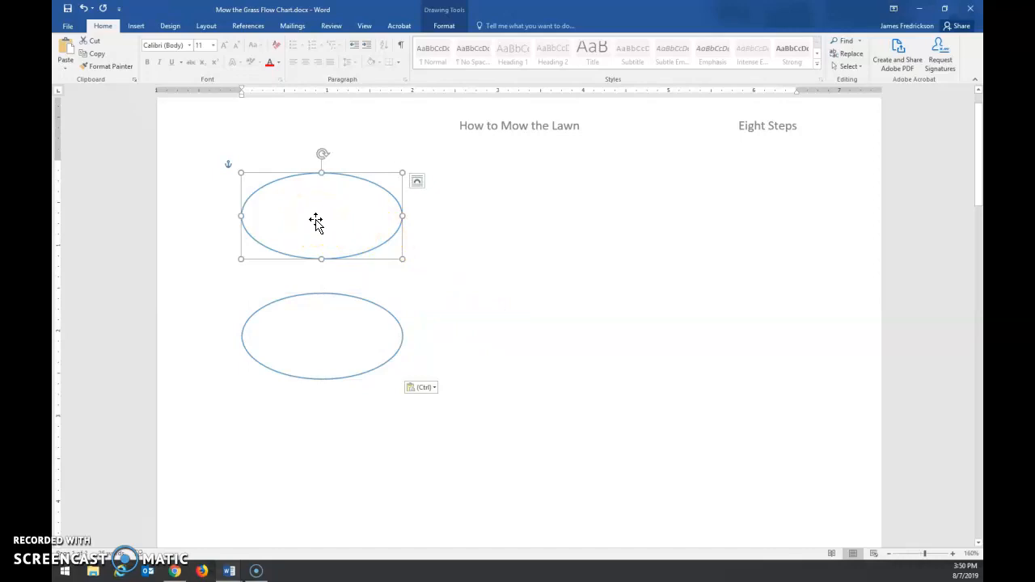
type("Start")
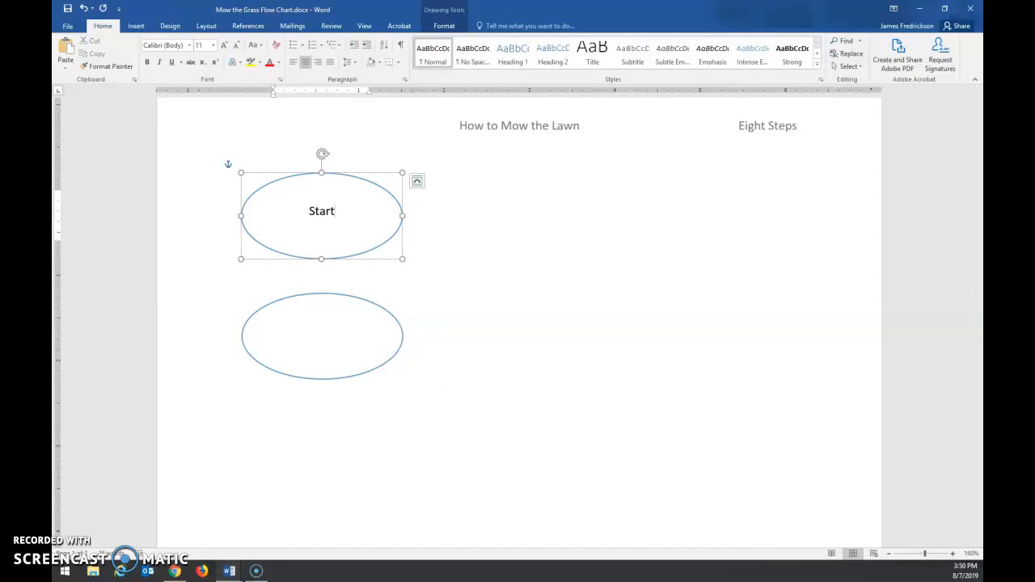
left_click(342, 344)
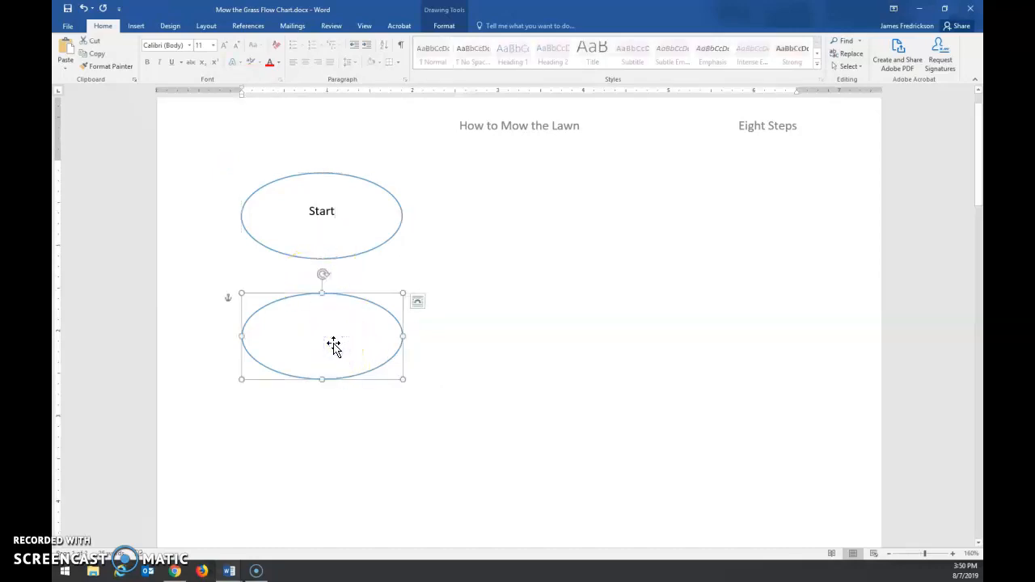
type("E")
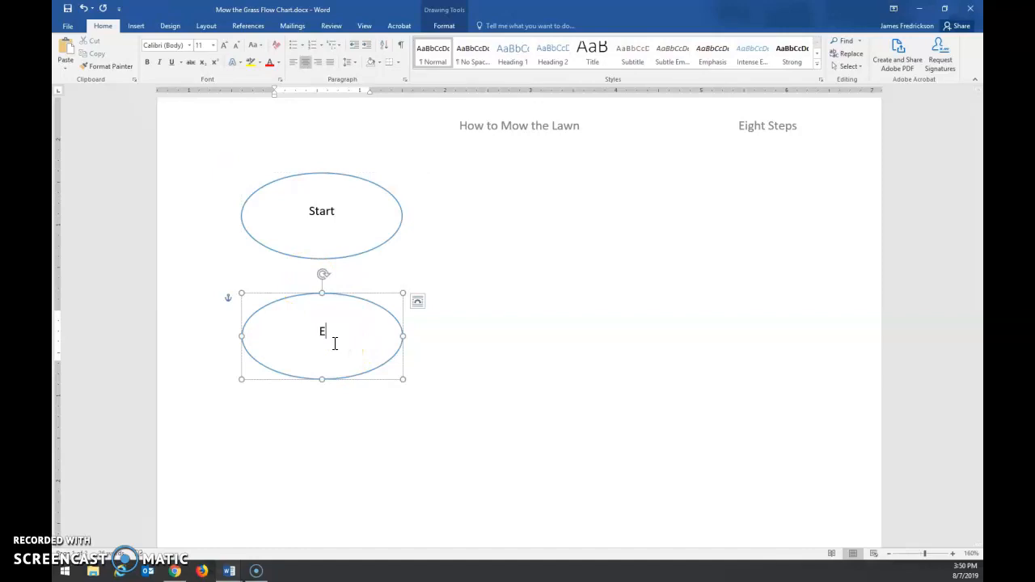
type("nd")
left_click(458, 358)
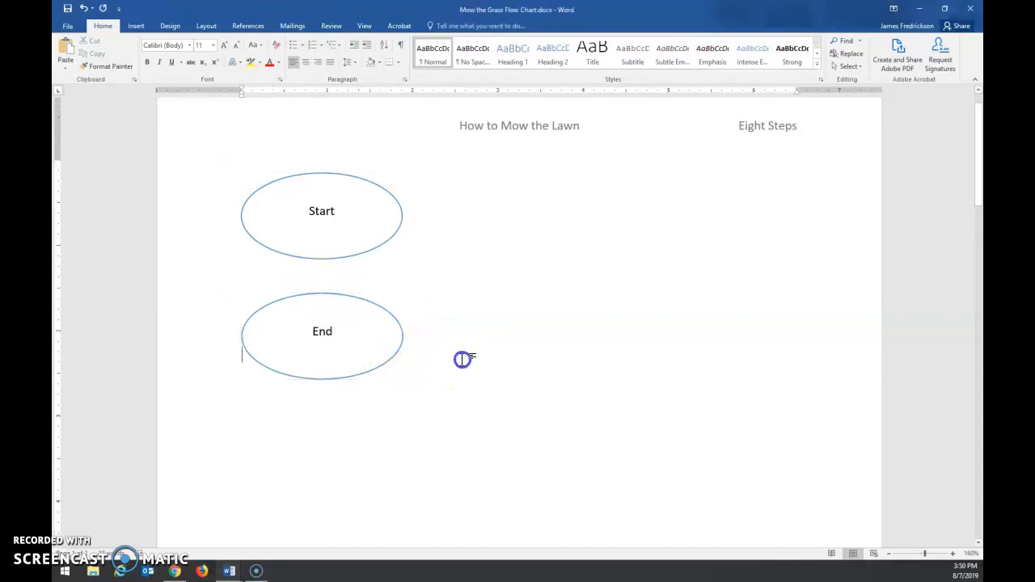
Step: Draw a rectangle about 1.84" wide and 1.01" high over the Start oval and move it below the End oval
left_click(410, 316)
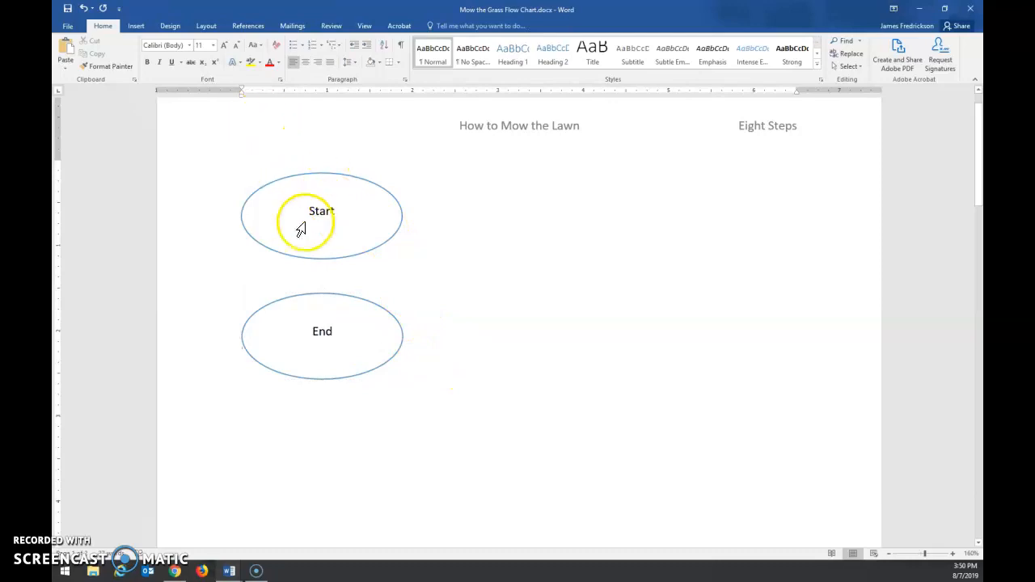
left_click(133, 28)
left_click(218, 64)
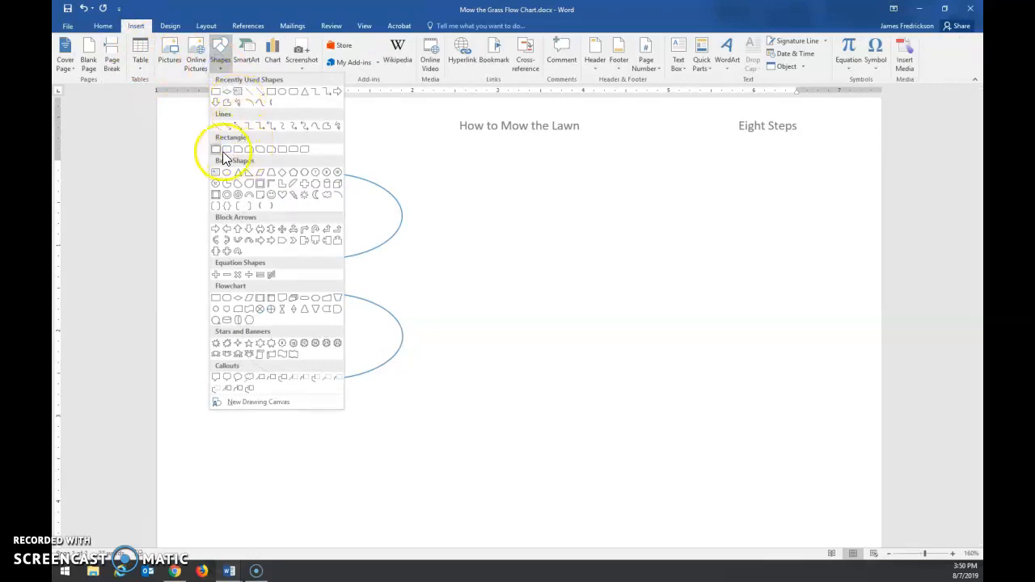
left_click(214, 156)
left_click(250, 124)
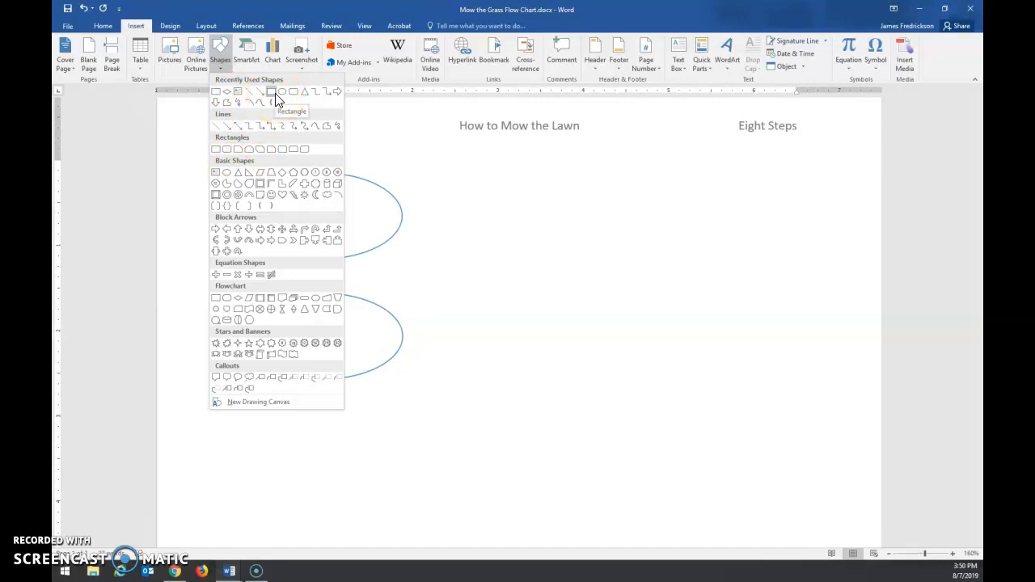
left_click(271, 93)
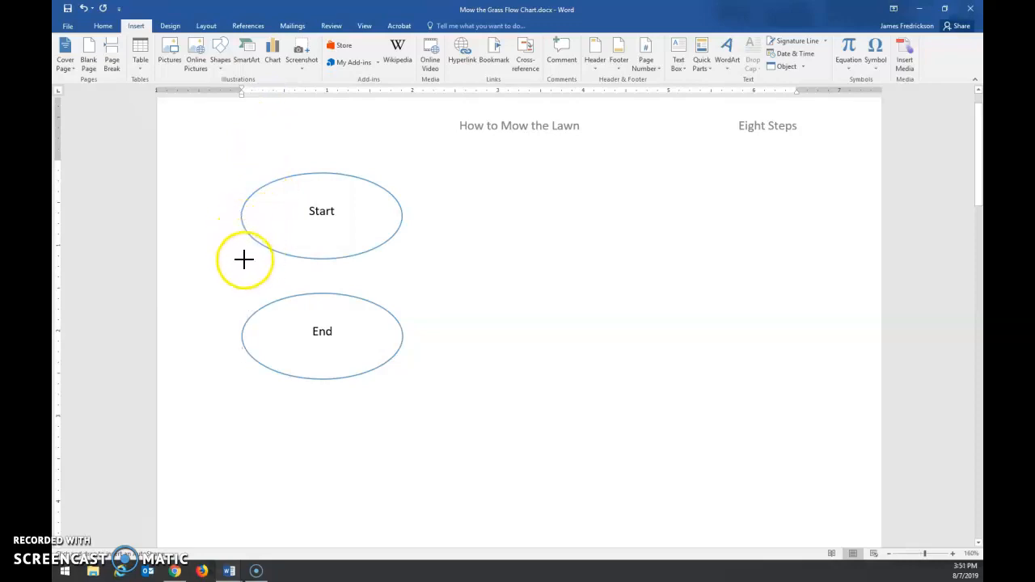
left_click_drag(244, 260, 400, 174)
left_click_drag(363, 212, 366, 464)
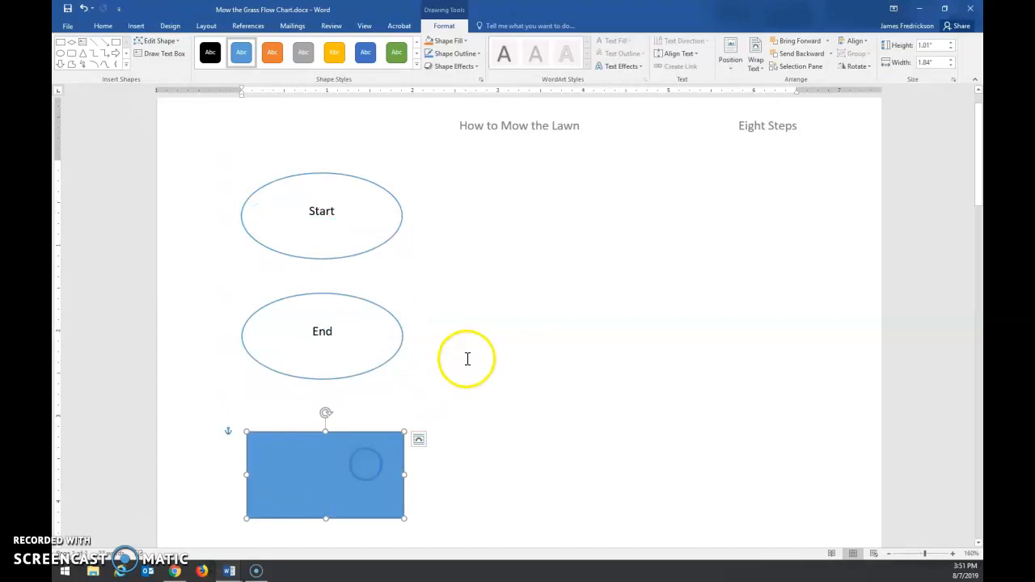
Step: Apply the white theme style with blue outline to the rectangle below the End oval
scroll(467, 360, "down", 2)
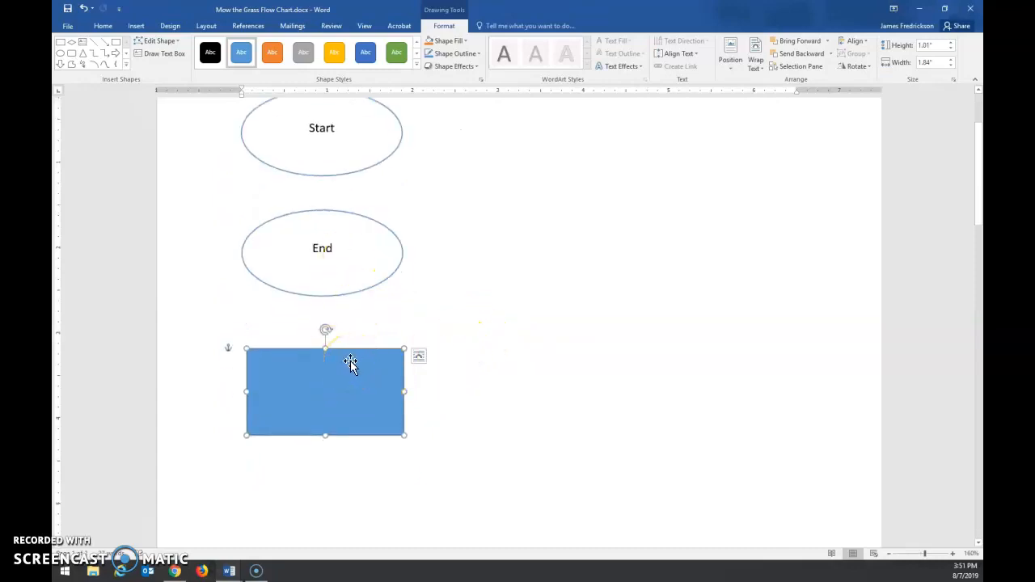
left_click(416, 68)
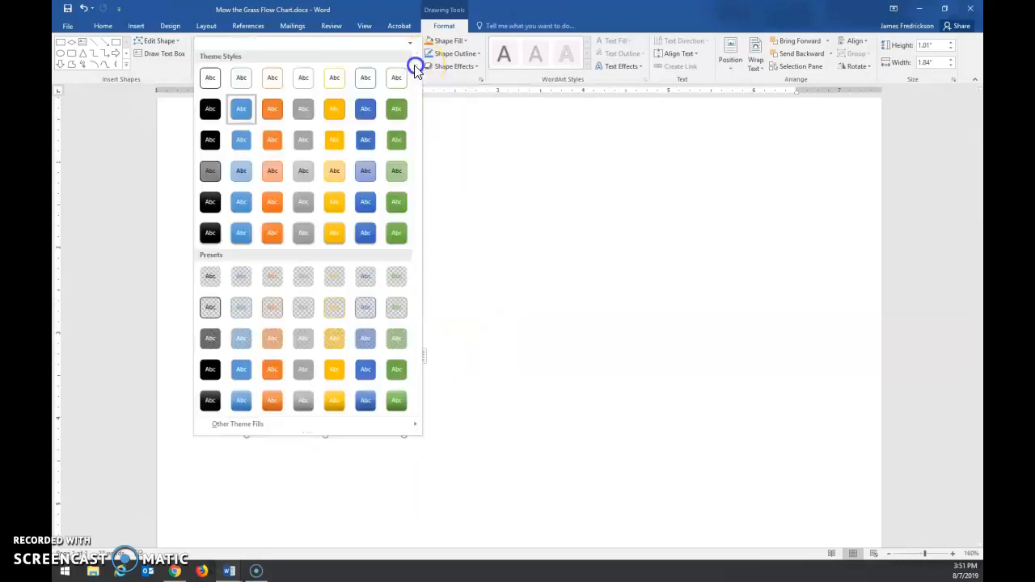
left_click(231, 84)
left_click(444, 315)
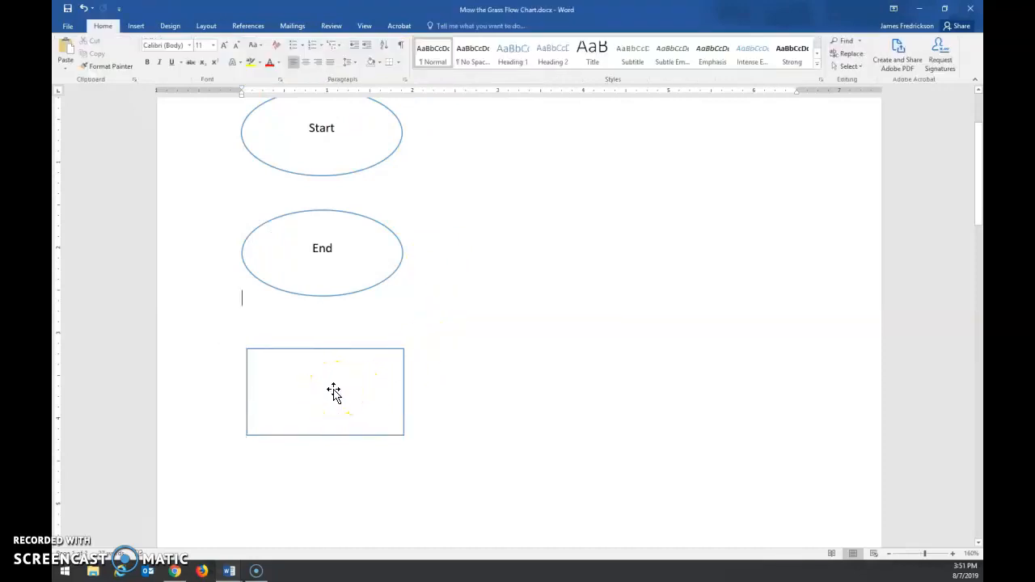
Step: Copy the outlined rectangle below the End oval and paste the duplicate beneath it
left_click(331, 380)
left_click(332, 381)
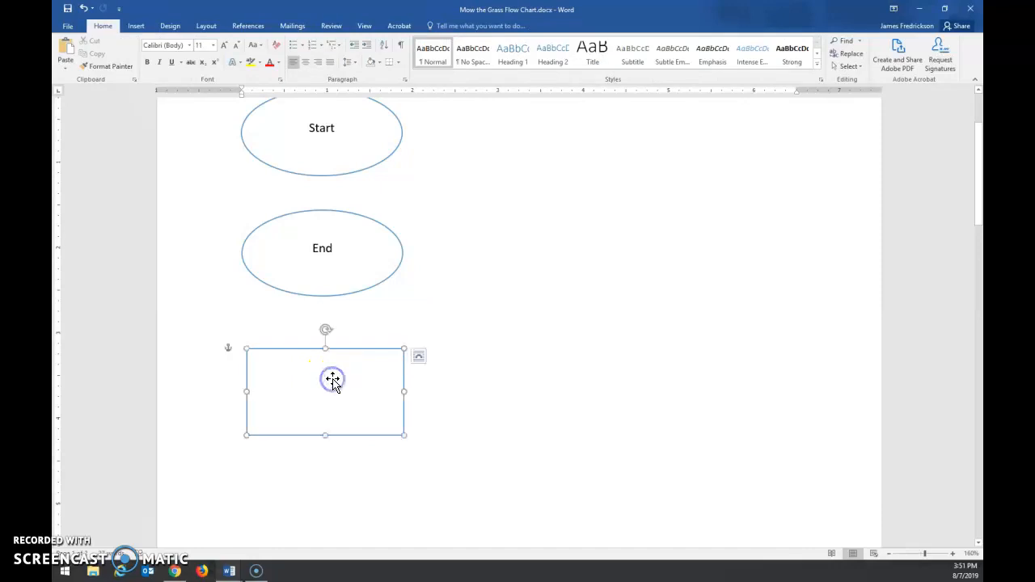
right_click(335, 371)
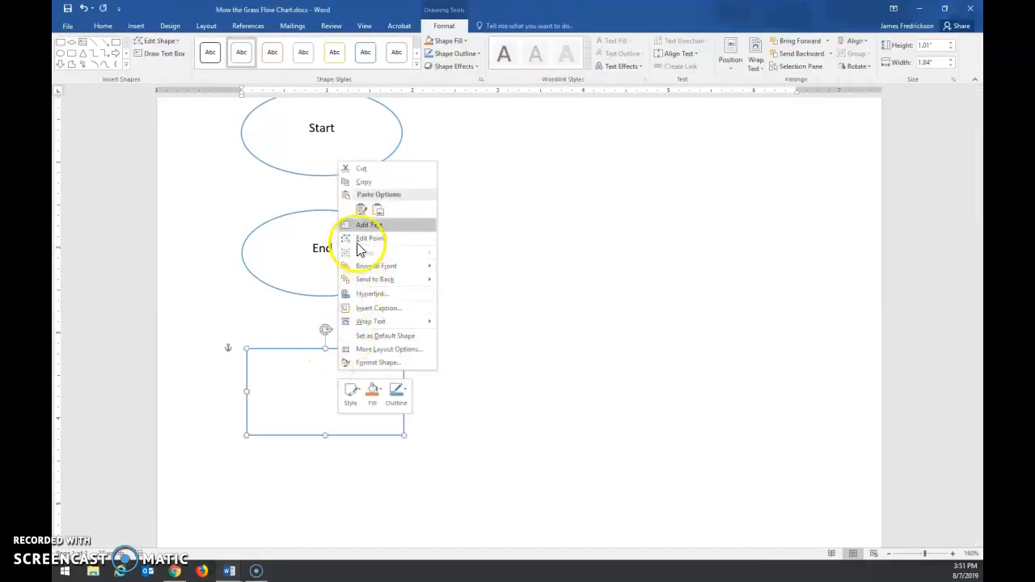
left_click(365, 180)
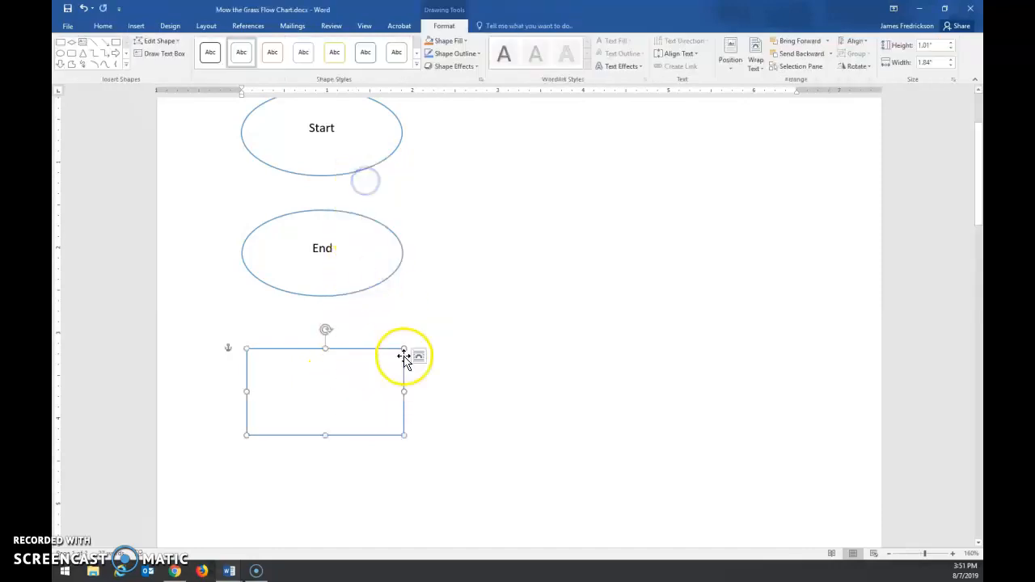
left_click(290, 487)
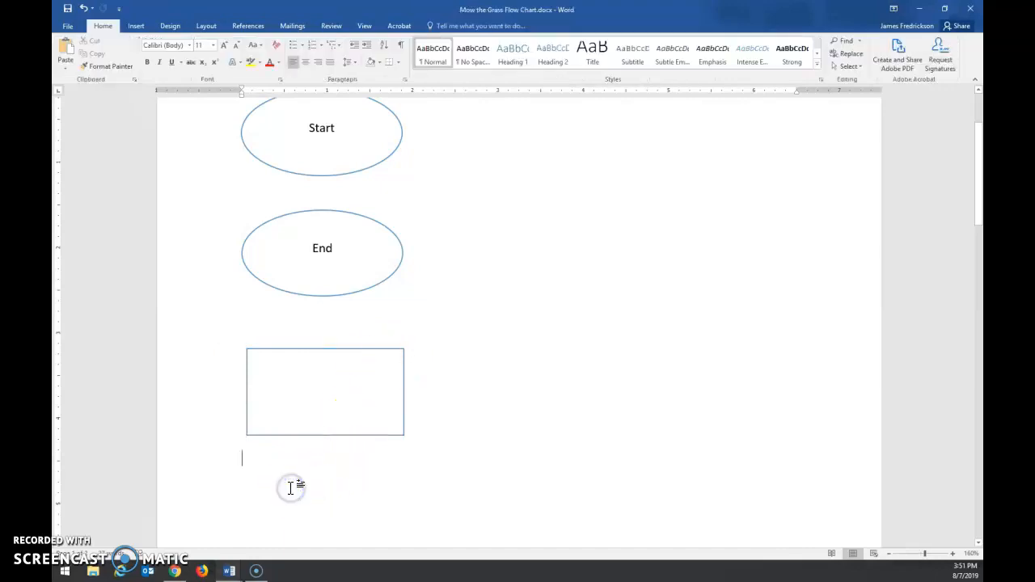
right_click(291, 487)
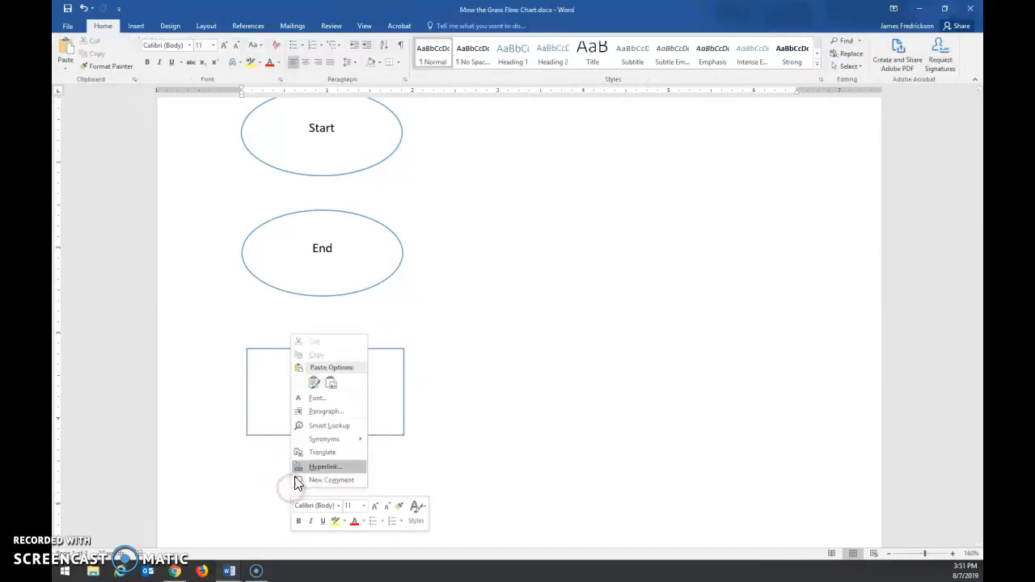
left_click(315, 390)
Step: Move the two rectangles so their edges line up vertically, with a gap between them below the End oval
scroll(421, 372, "down", 2)
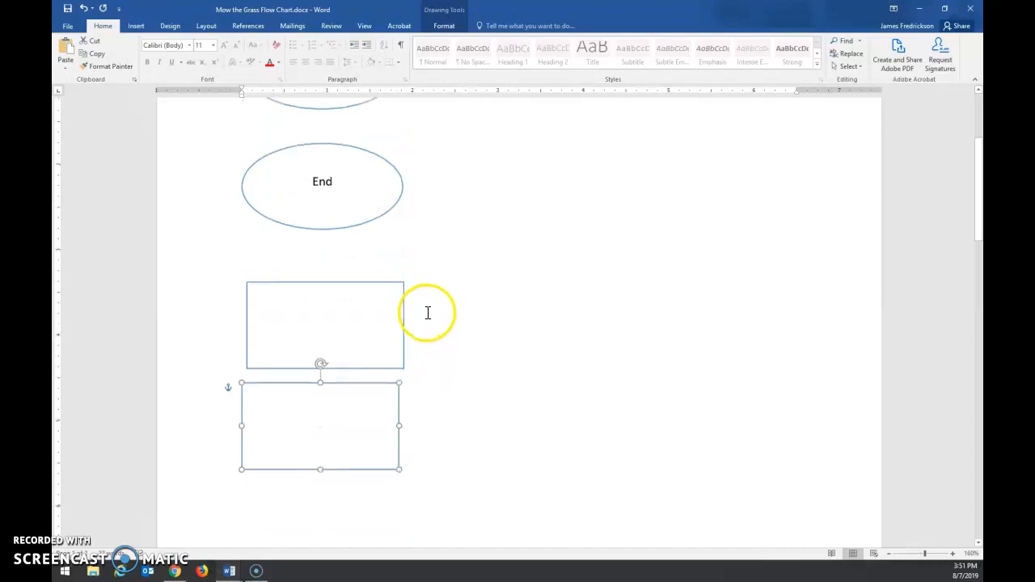
left_click_drag(350, 377, 351, 398)
left_click(323, 319)
left_click_drag(325, 318, 340, 294)
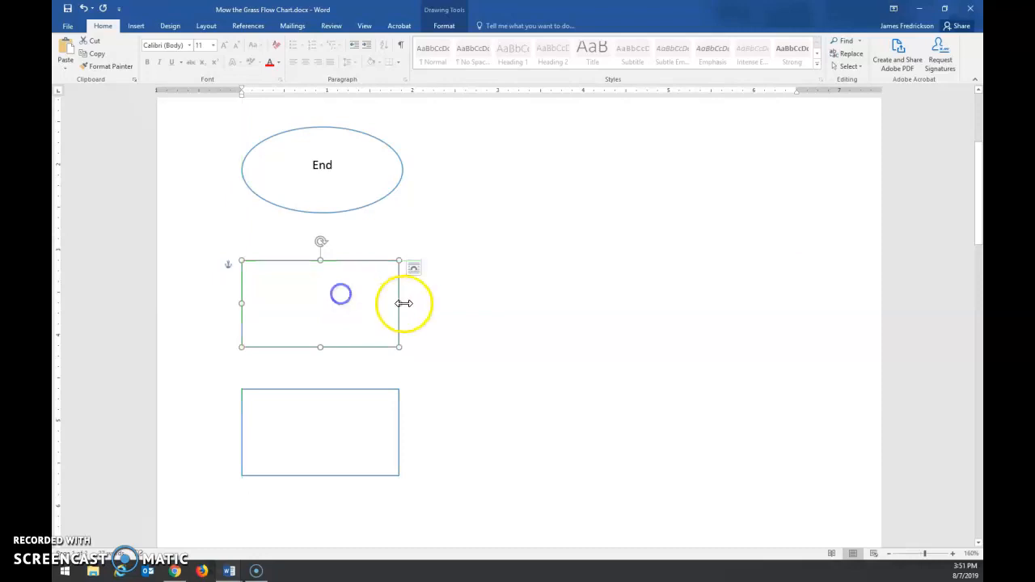
left_click(457, 298)
Step: Draw a Flowchart: Decision diamond about 1.87" wide and 1.03" high below the upper rectangle and move the lower rectangle beneath the diamond
scroll(456, 294, "down", 1)
scroll(458, 295, "down", 3)
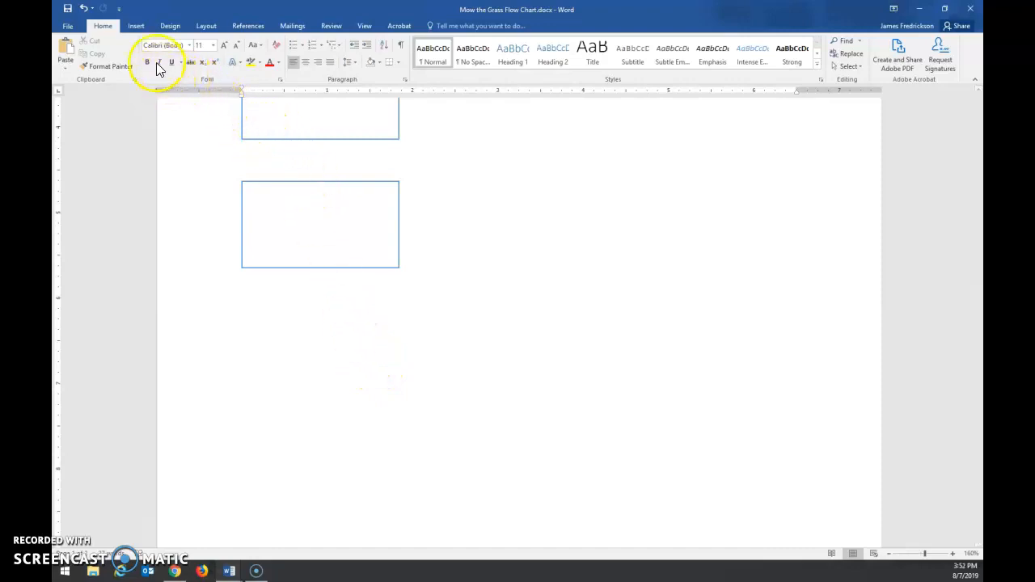
left_click(135, 26)
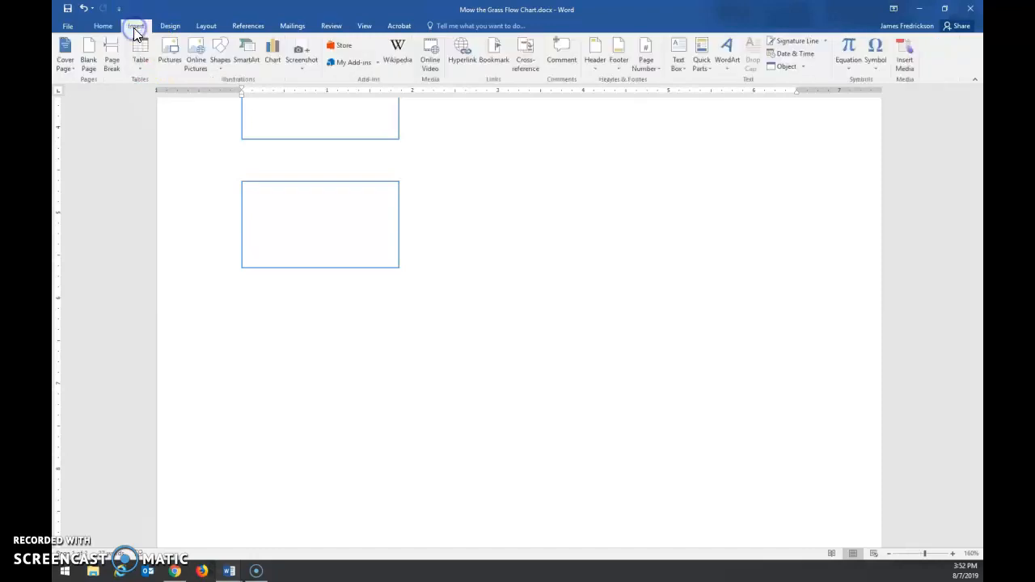
left_click(220, 70)
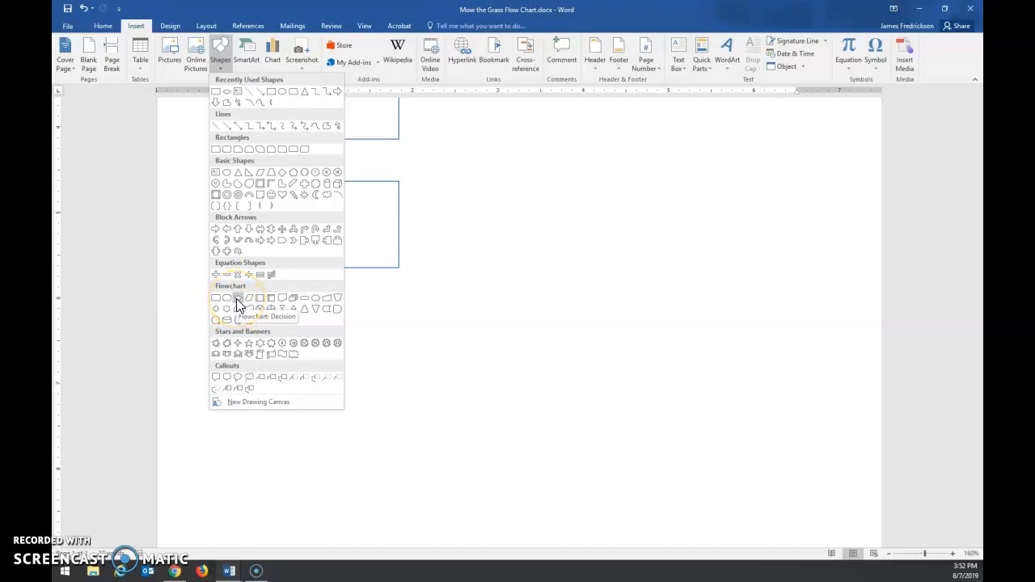
left_click(227, 96)
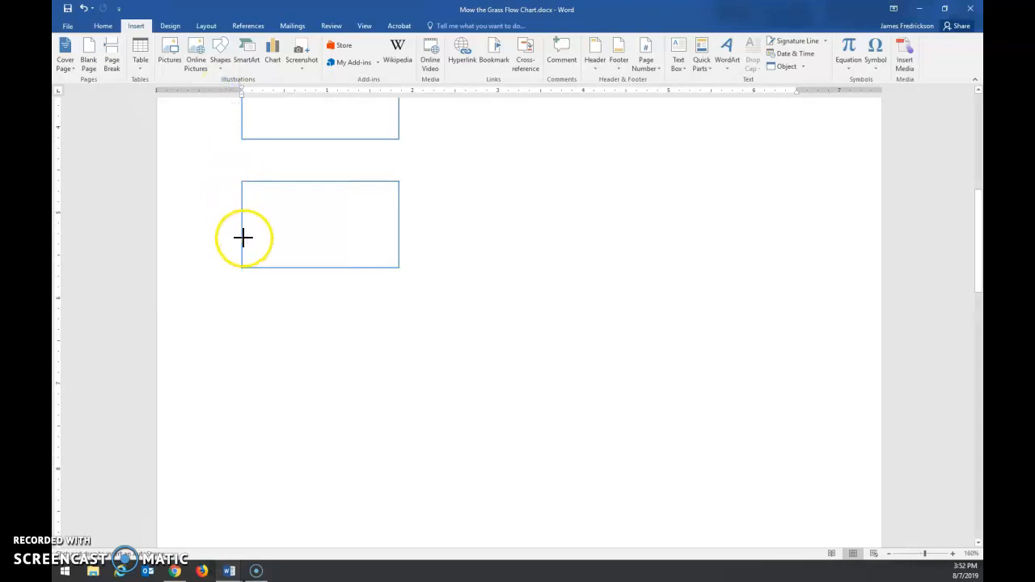
scroll(286, 262, "up", 5)
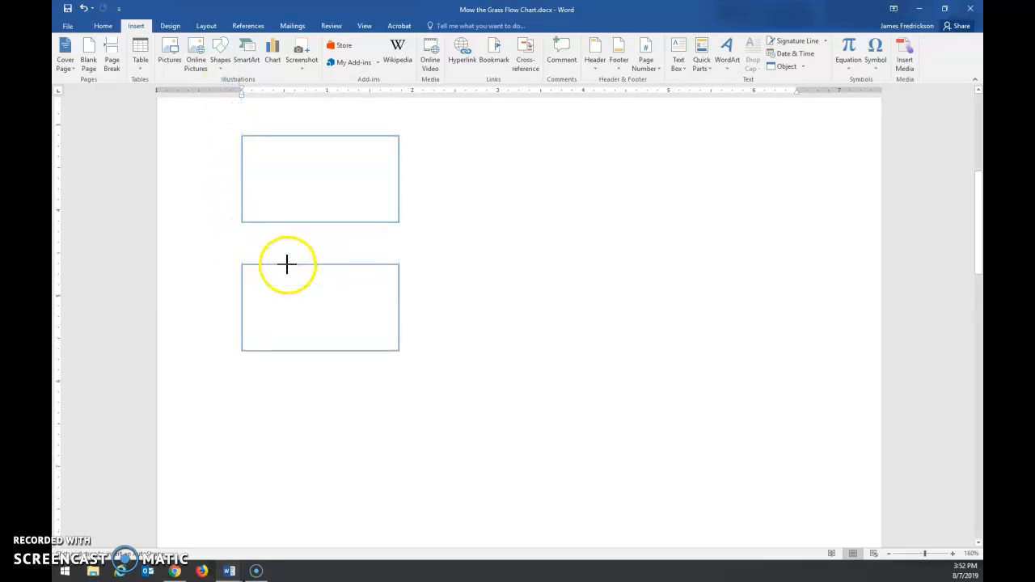
scroll(287, 261, "down", 2)
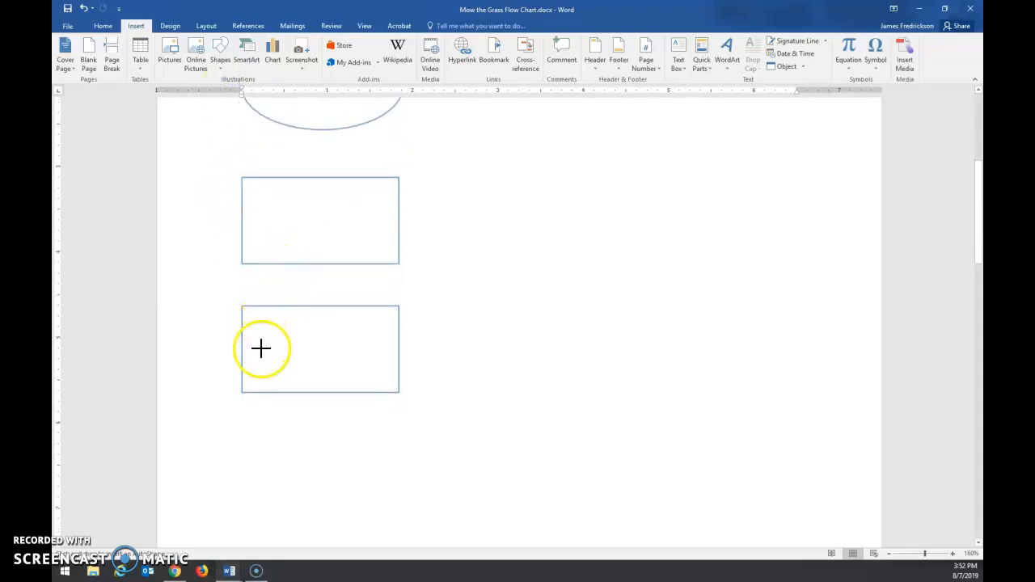
left_click_drag(243, 376, 407, 288)
left_click(348, 325)
mouse_move(348, 325)
left_mouse_down()
mouse_move(347, 345)
mouse_move(404, 351)
mouse_move(363, 400)
mouse_move(360, 445)
left_mouse_up()
left_click(361, 342)
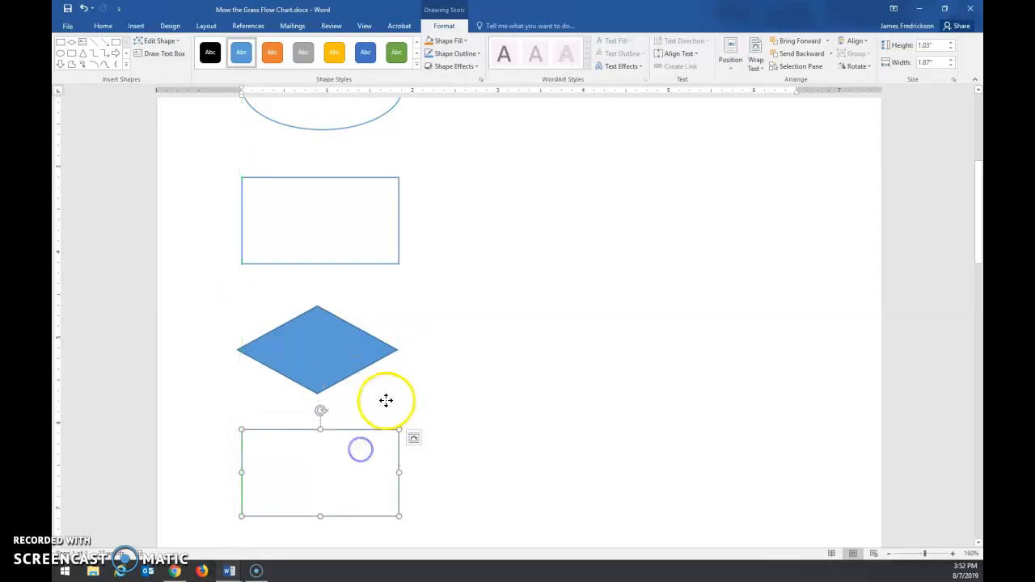
Step: Apply the white theme style with blue outline to the decision diamond
left_click(340, 361)
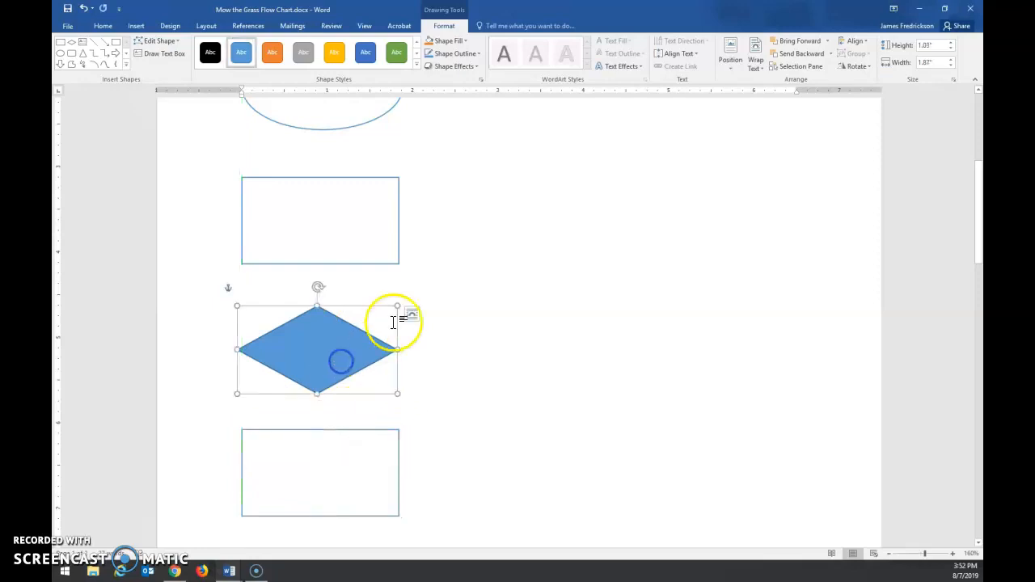
left_click(417, 65)
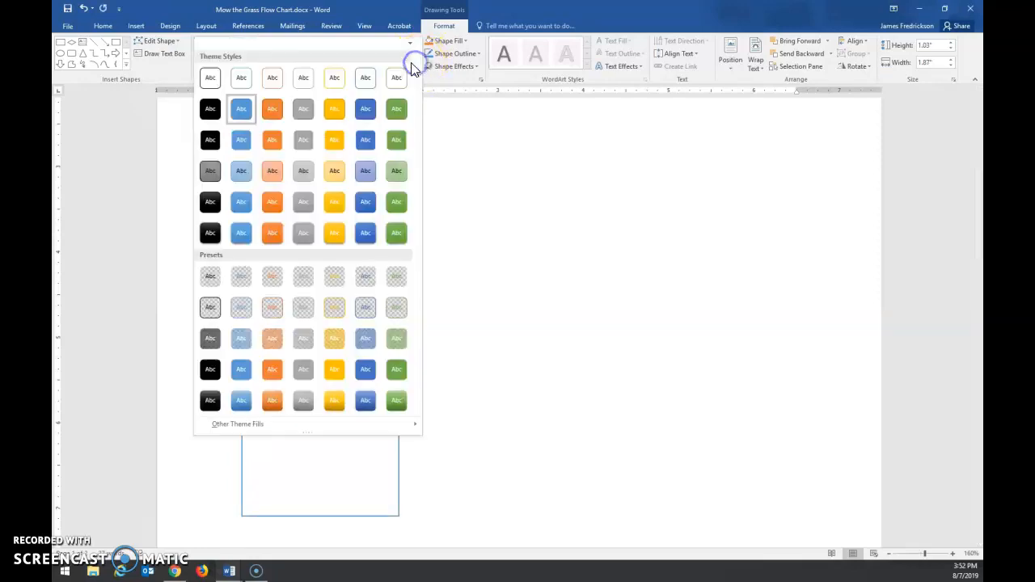
left_click(250, 73)
left_click(526, 324)
Step: Review the column of Start and End ovals, rectangles and decision diamond on the first page
scroll(485, 242, "down", 3)
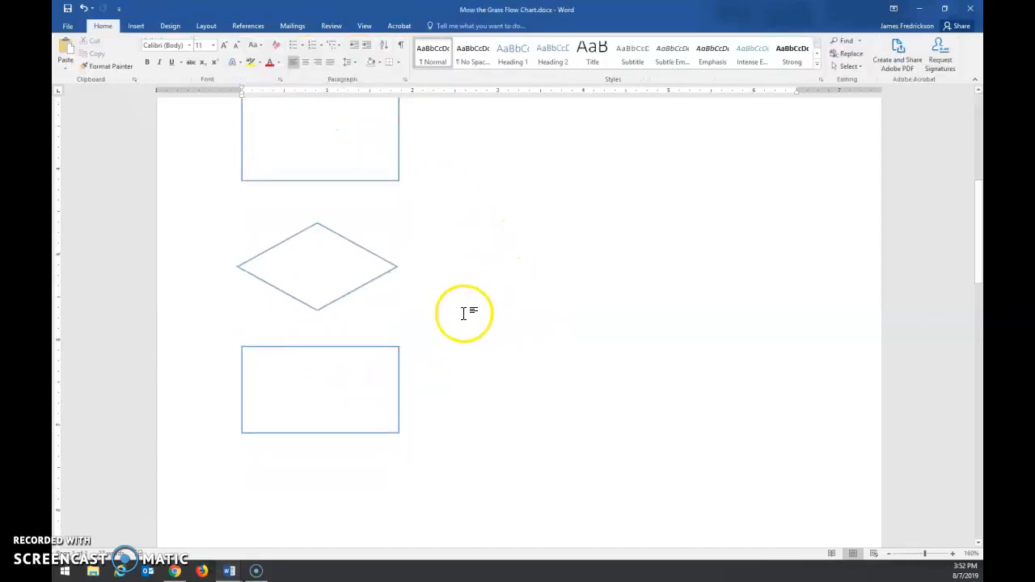
scroll(463, 313, "up", 3)
scroll(462, 318, "up", 3)
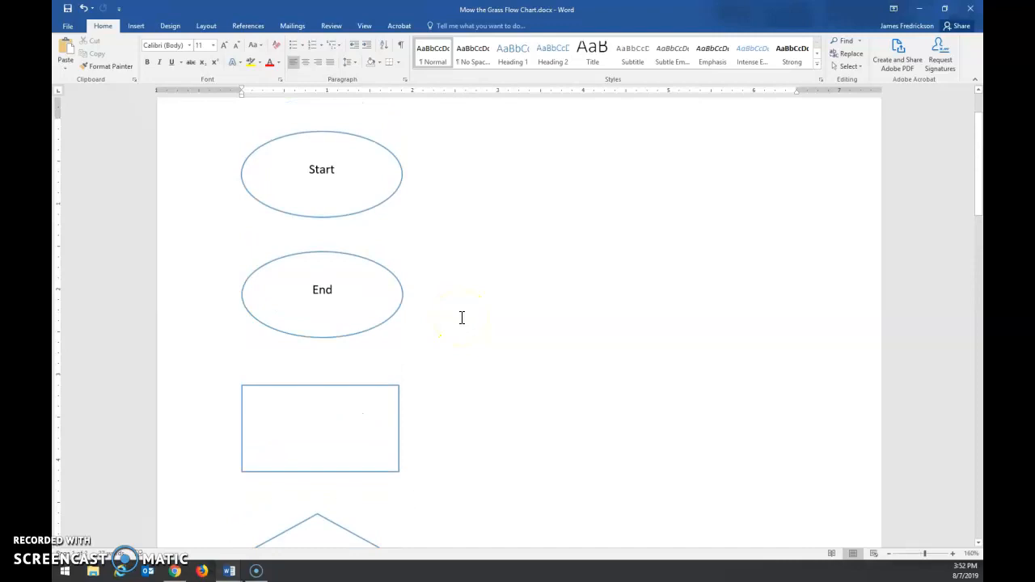
scroll(462, 318, "down", 3)
scroll(462, 316, "down", 5)
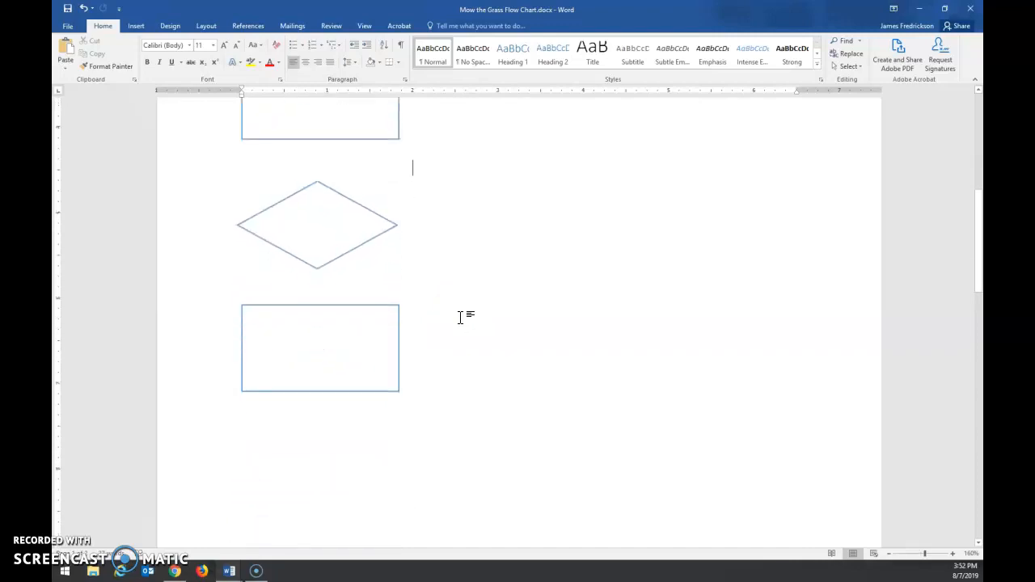
scroll(460, 318, "up", 3)
left_click(450, 301)
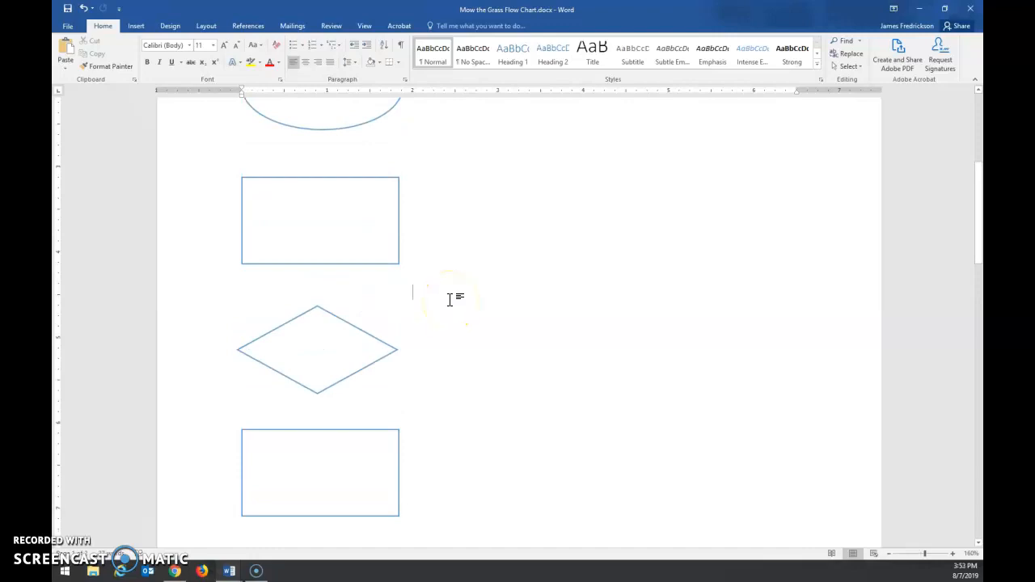
scroll(449, 299, "down", 12)
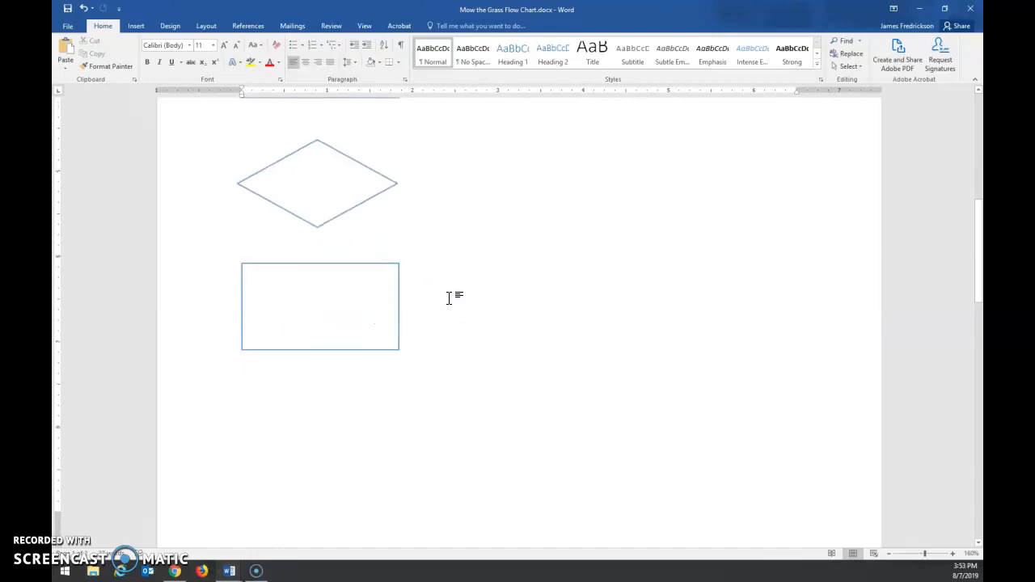
Step: Examine the finished lawn-mowing flow chart on the second page, including its Yes/No decision branches, and return to the first page
scroll(450, 298, "down", 3)
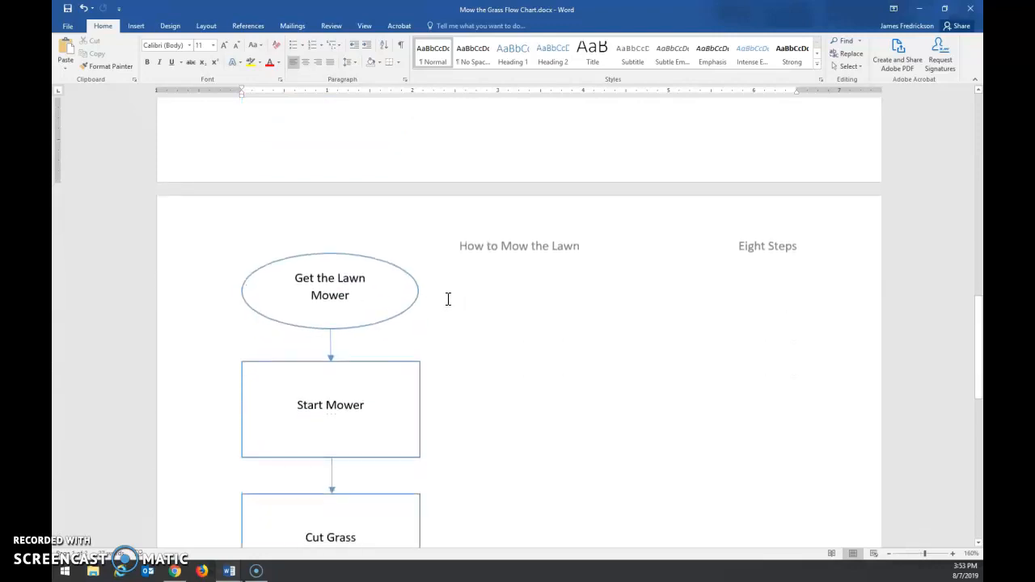
left_click(462, 299)
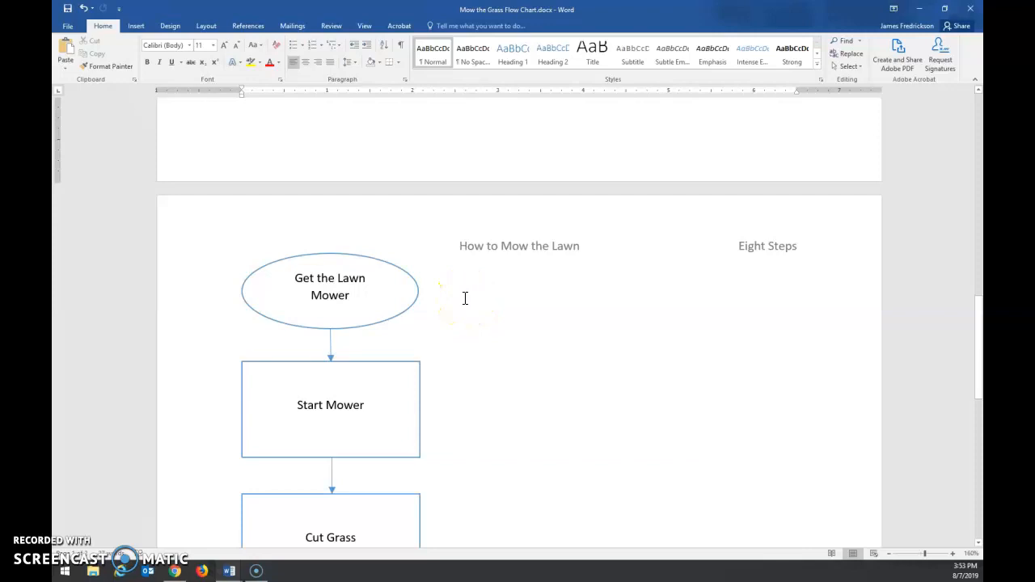
scroll(465, 298, "down", 2)
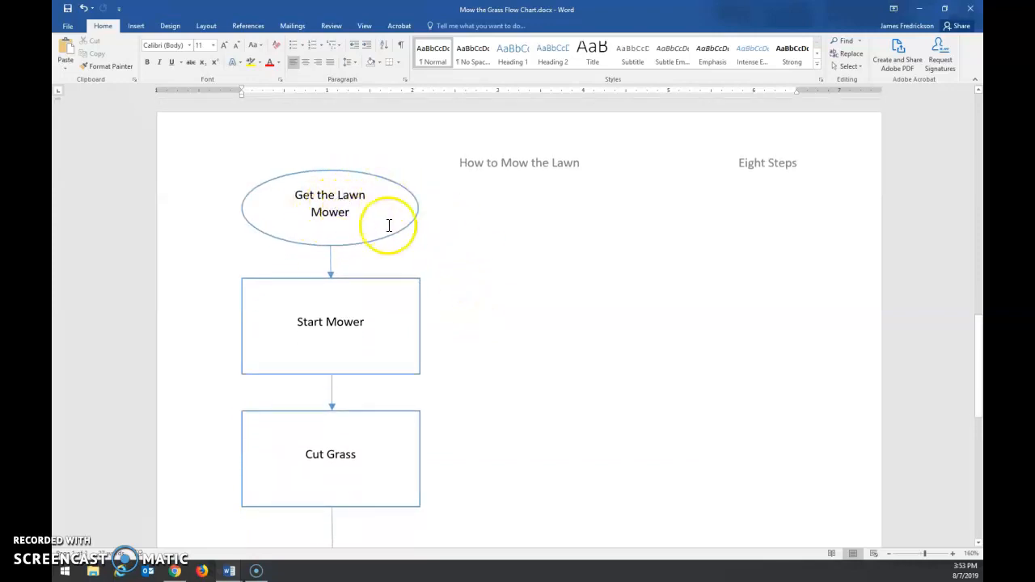
scroll(469, 247, "down", 1)
scroll(468, 269, "down", 2)
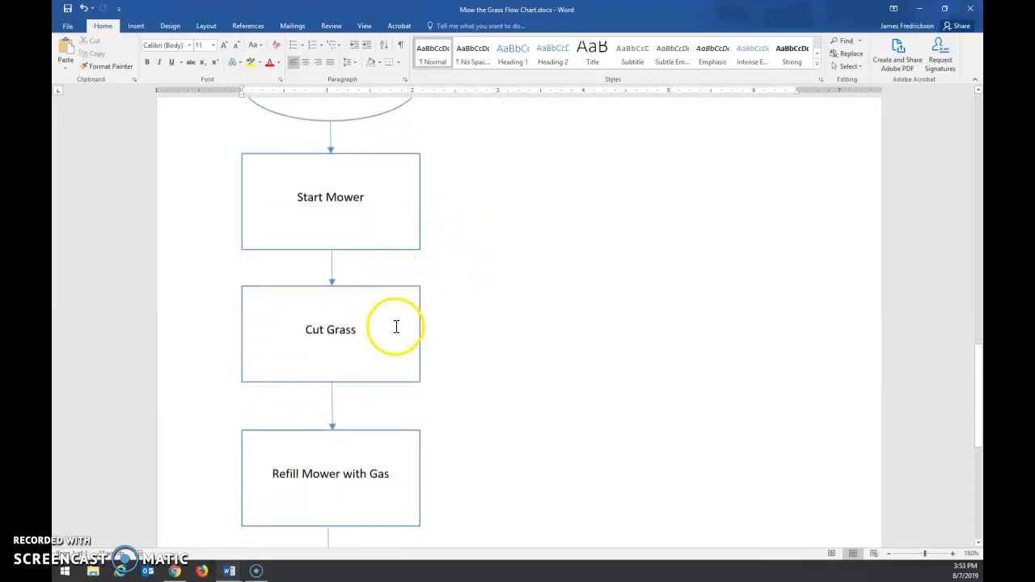
scroll(396, 326, "down", 3)
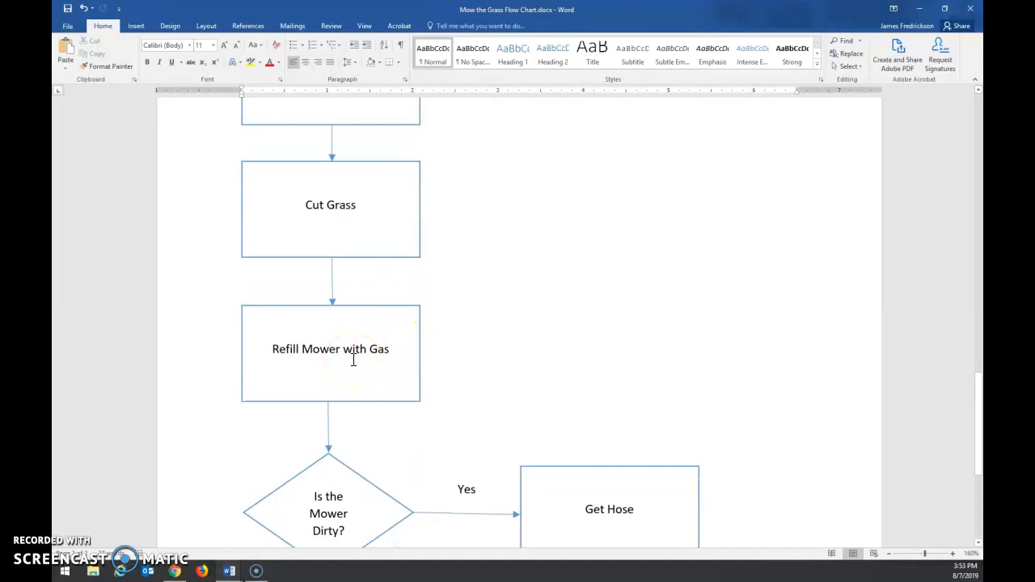
scroll(374, 353, "down", 3)
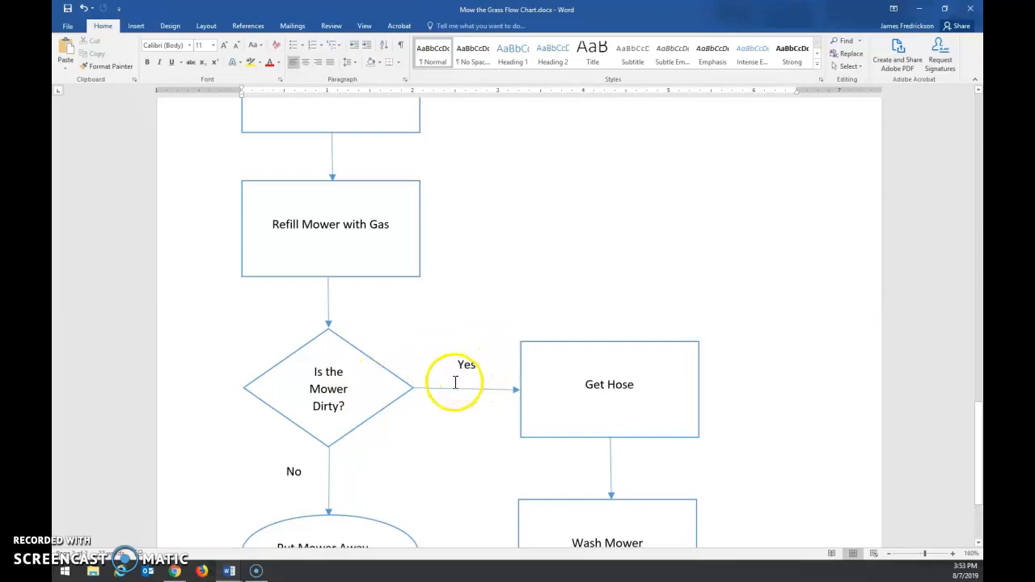
scroll(454, 376, "down", 2)
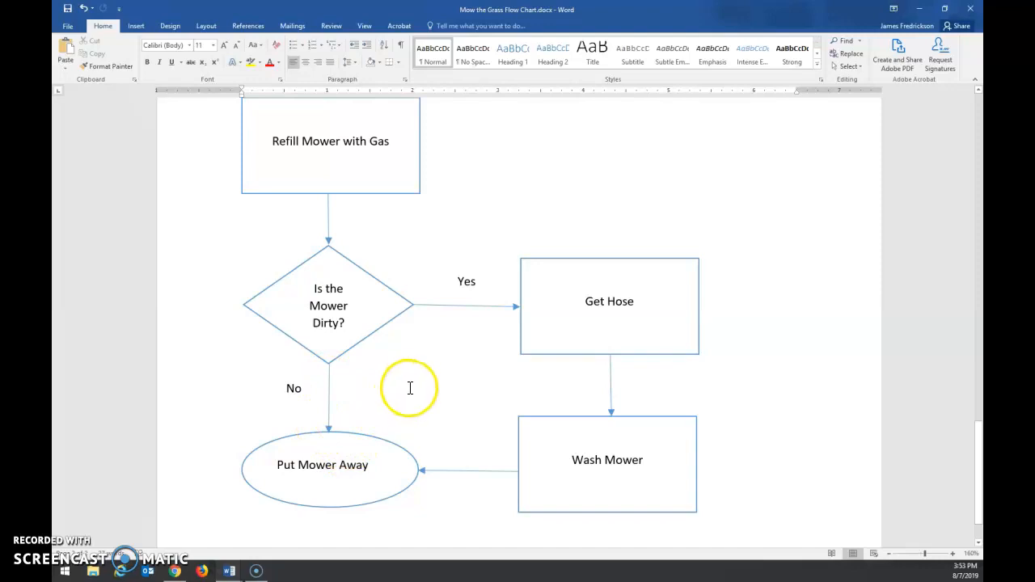
scroll(361, 380, "up", 3)
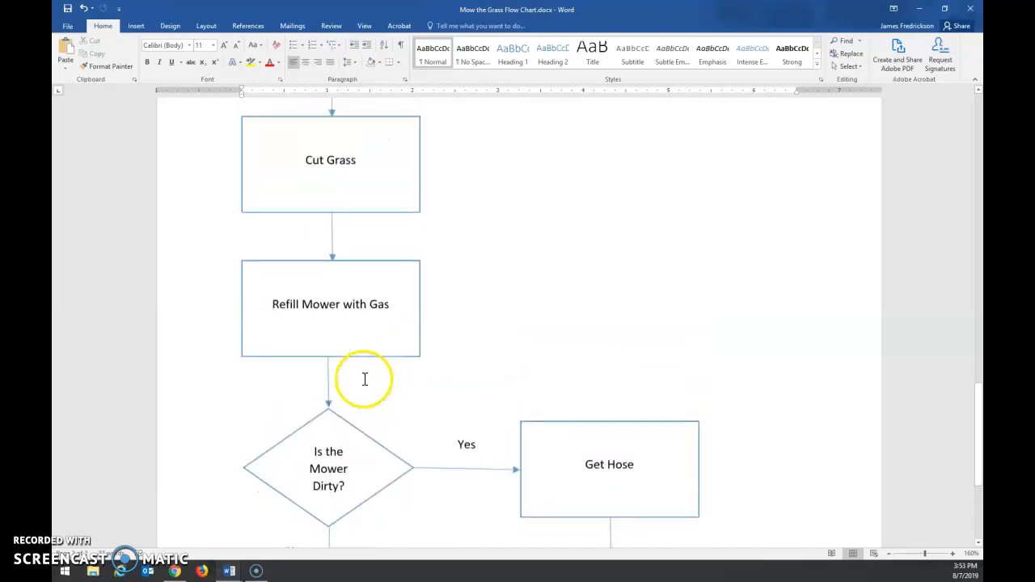
scroll(364, 380, "up", 15)
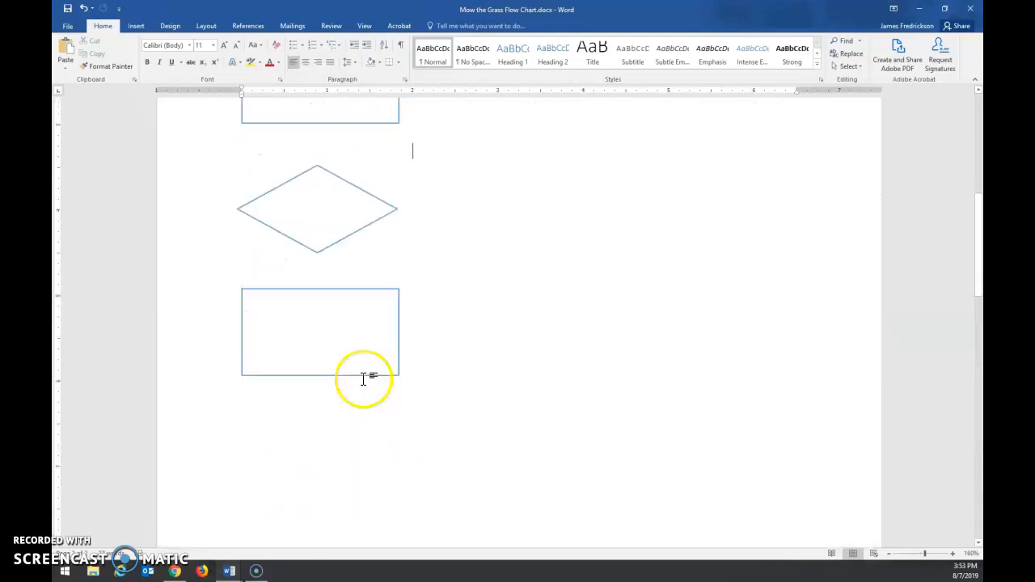
scroll(363, 379, "up", 10)
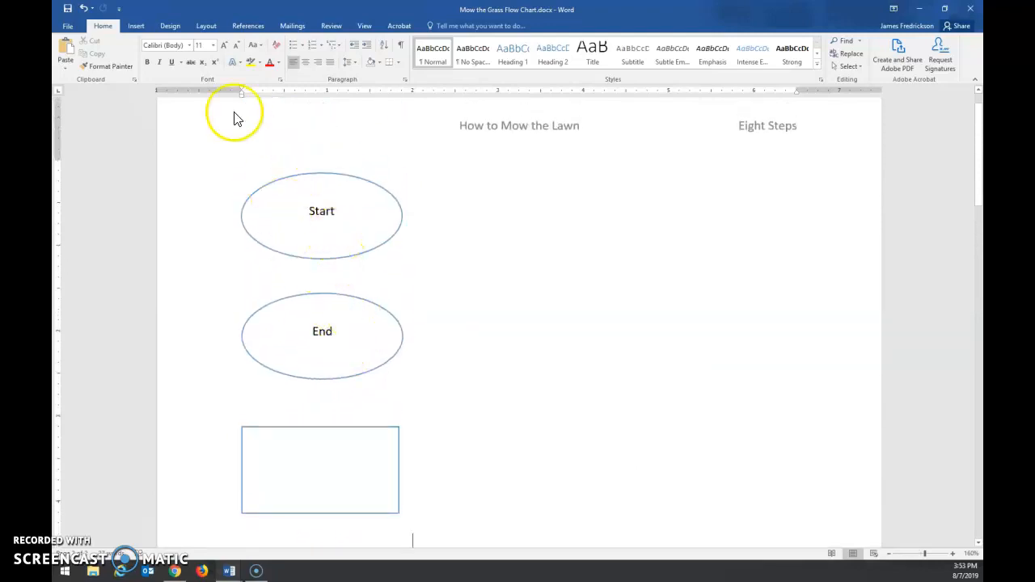
Step: Try out a straight arrow from the bottom of the Start oval to the top of the End oval, and delete it
left_click(137, 28)
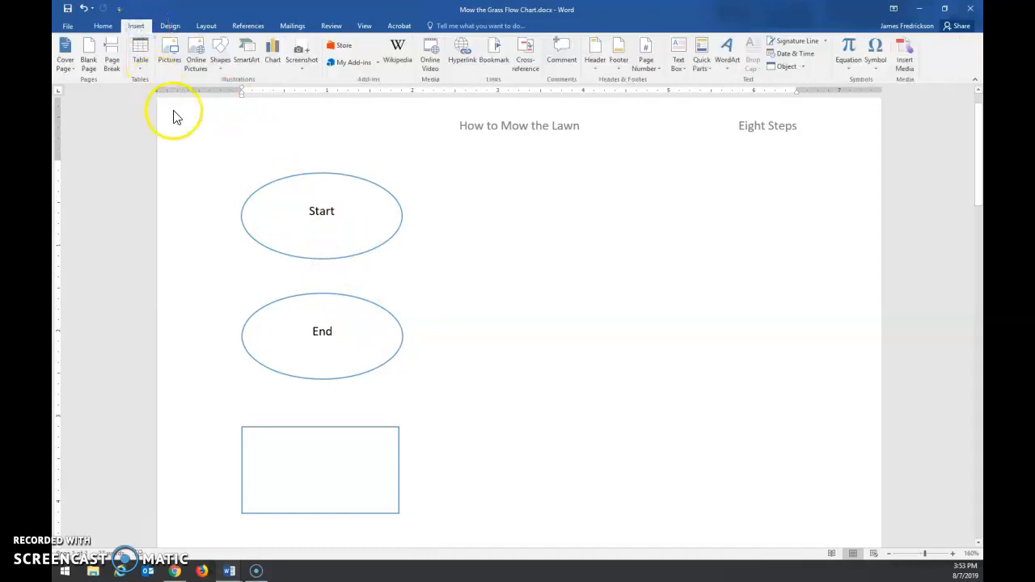
left_click(222, 69)
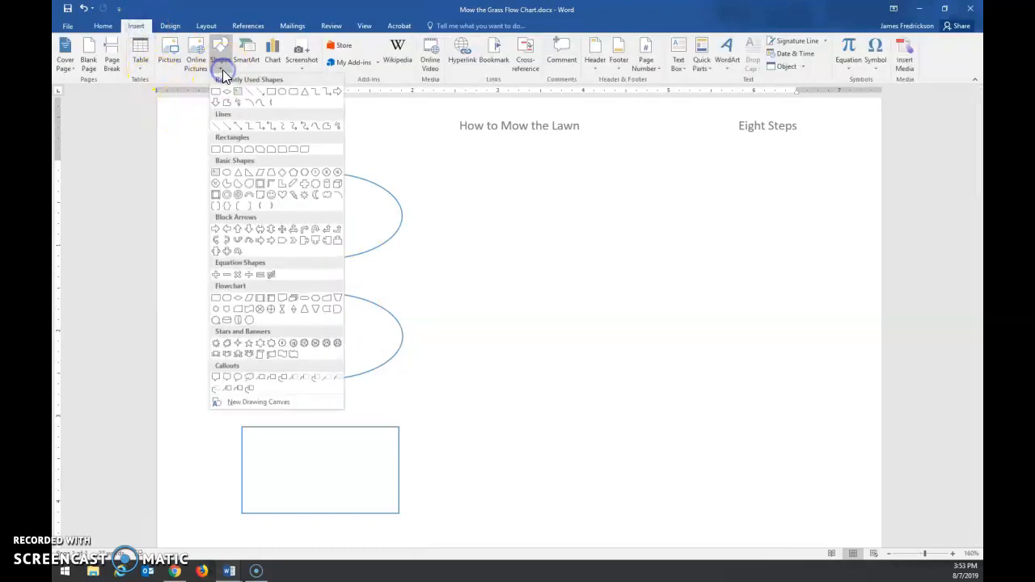
left_click(262, 95)
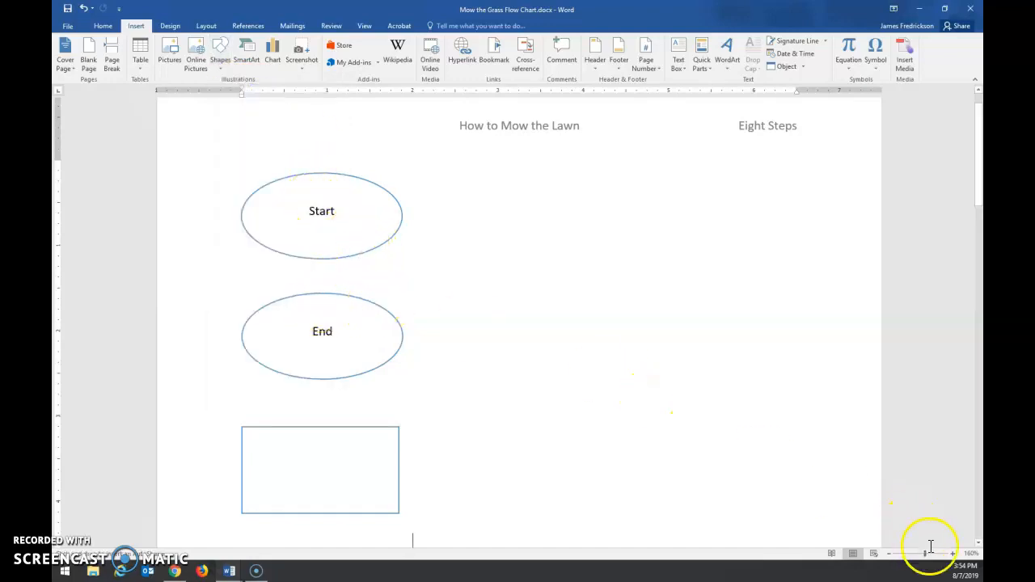
left_click_drag(926, 554, 932, 554)
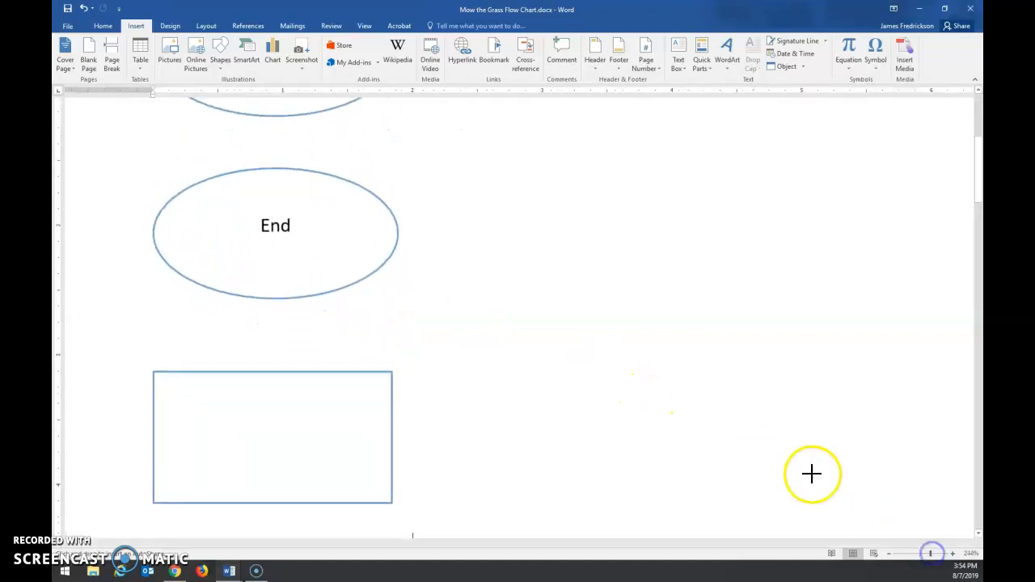
scroll(812, 474, "up", 2)
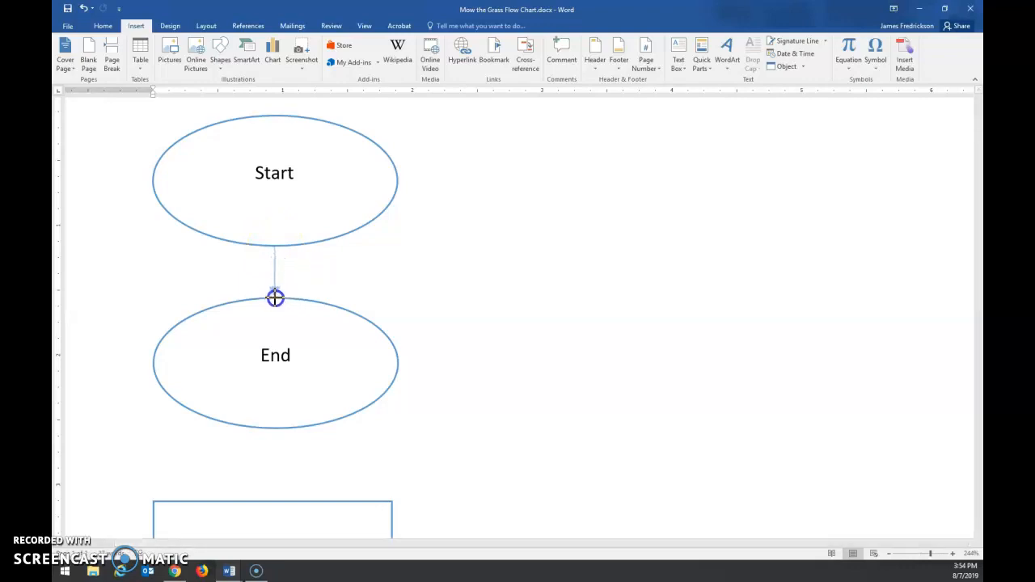
left_click_drag(275, 299, 276, 299)
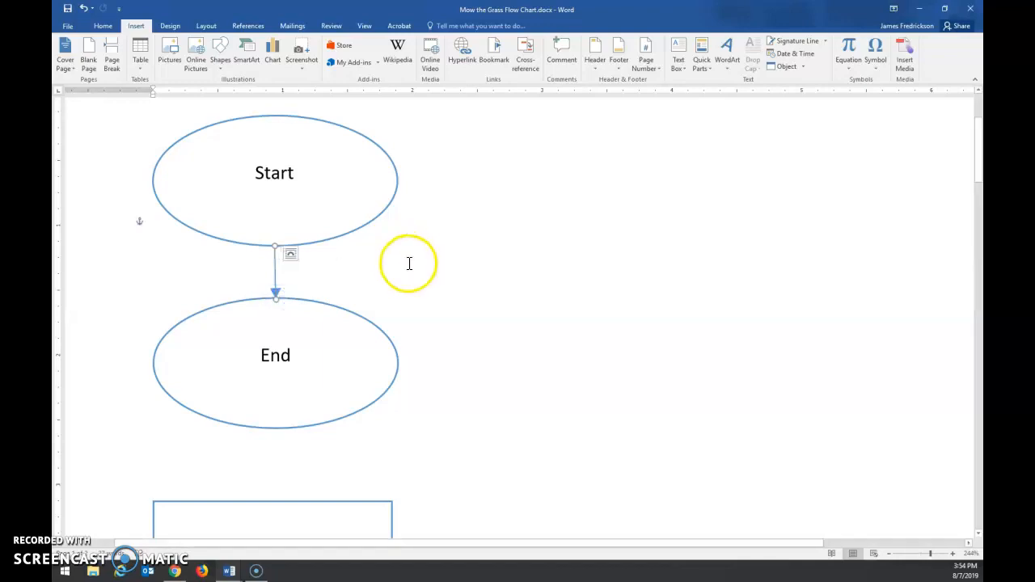
left_click(408, 262)
left_click(276, 289)
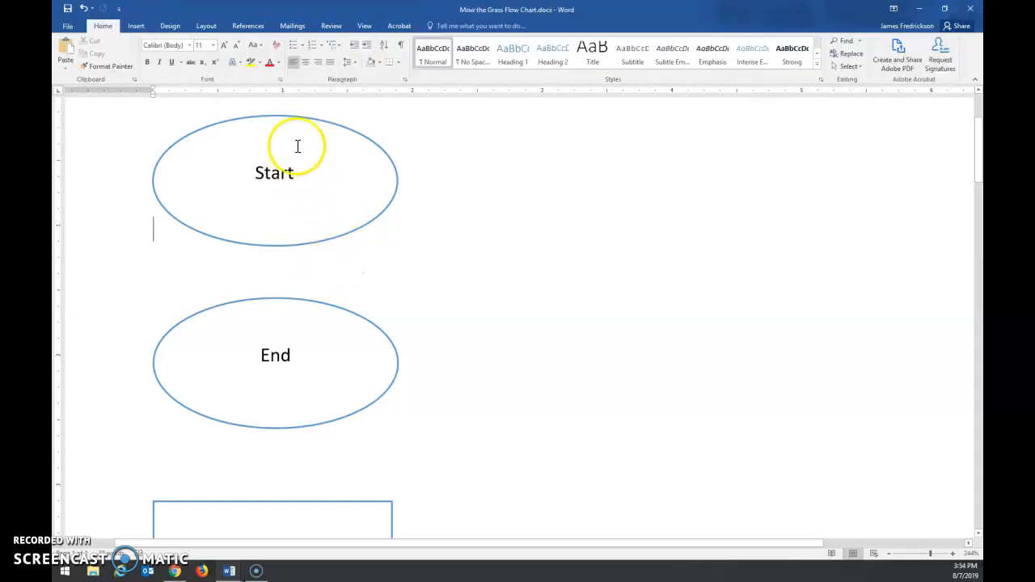
Step: Connect the Start oval to the End oval with a straight downward arrow from bottom centre to top centre
left_click(136, 27)
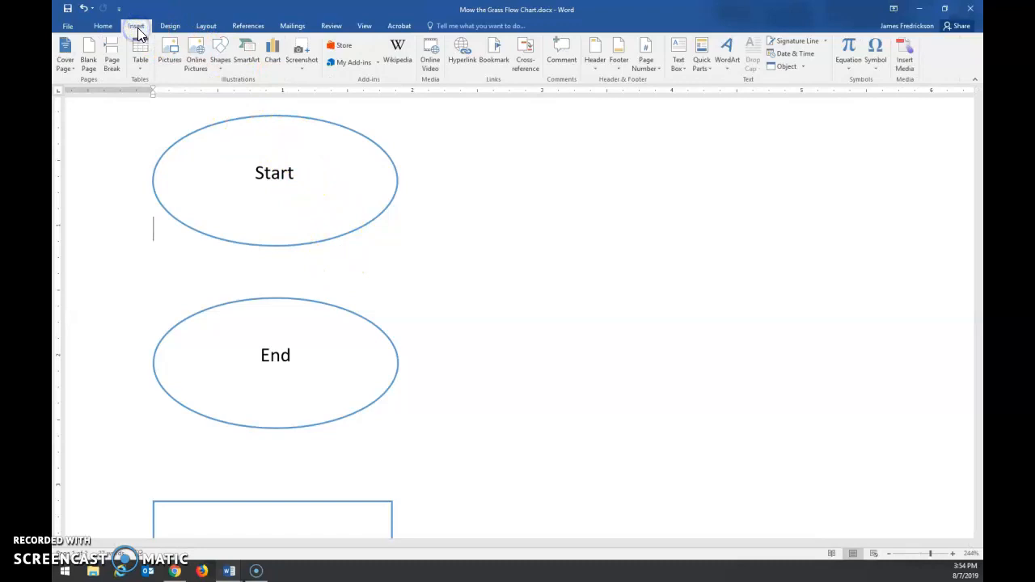
left_click(221, 58)
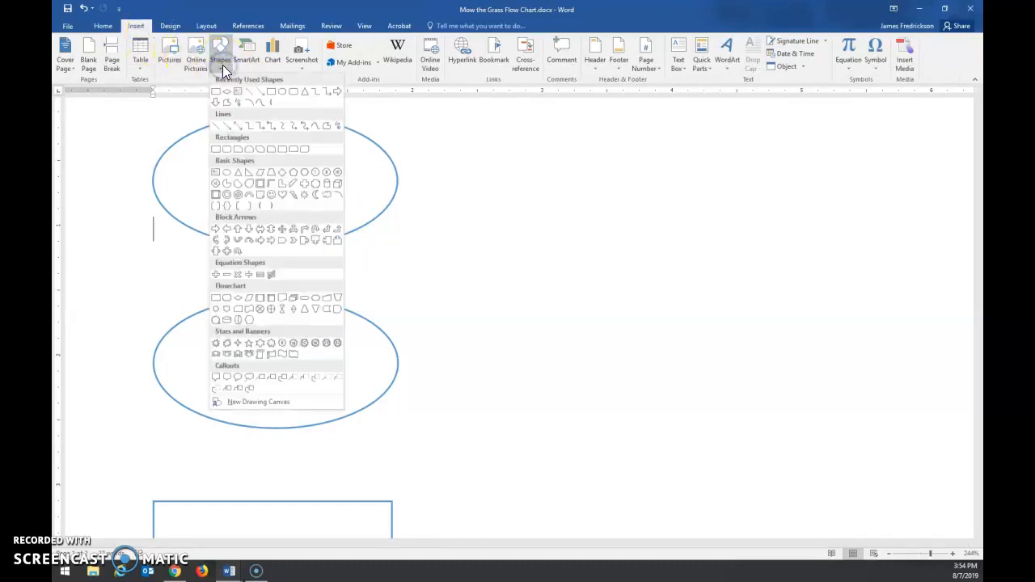
left_click(258, 97)
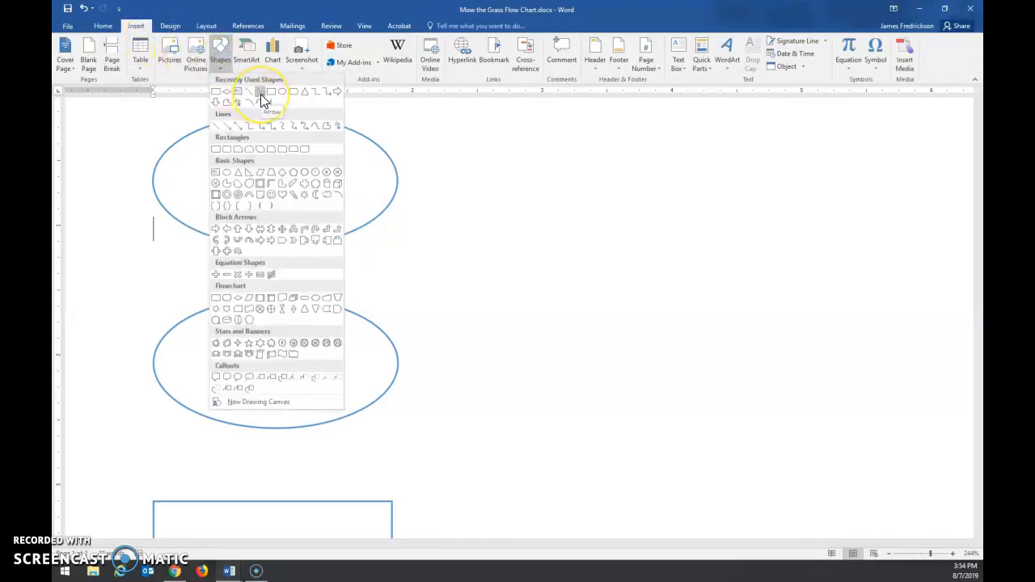
left_click(261, 97)
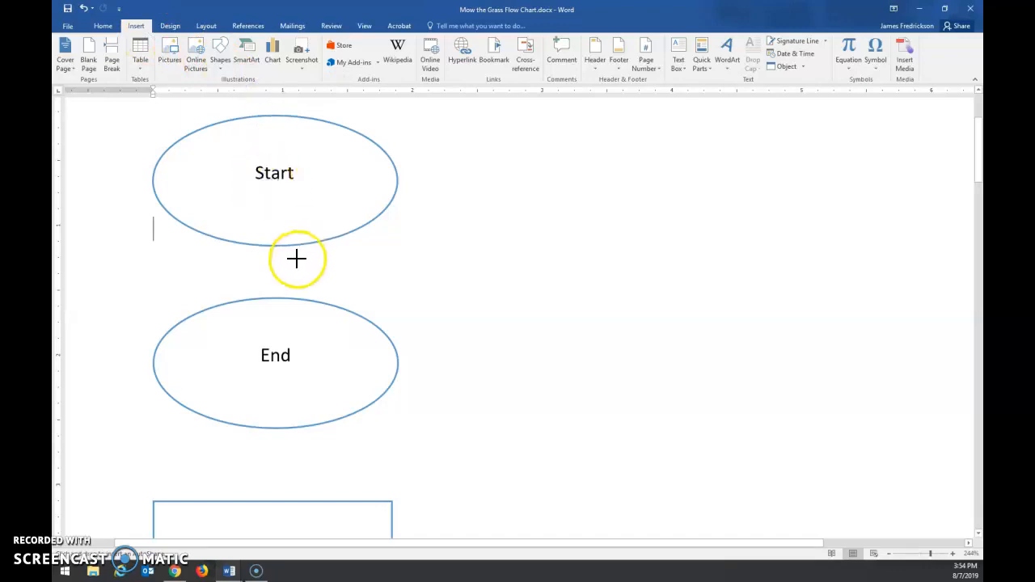
left_click_drag(276, 246, 278, 299)
left_click(410, 289)
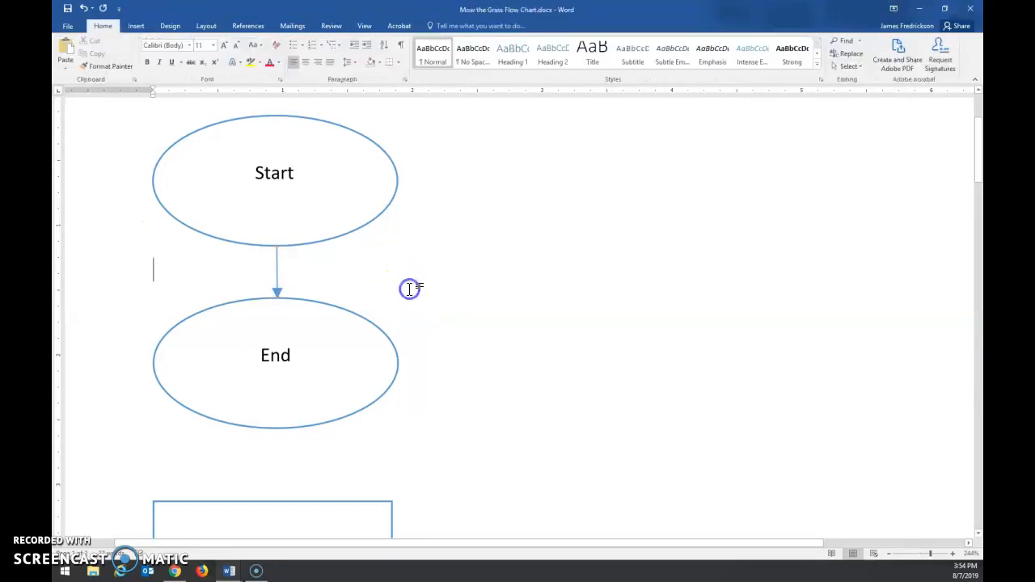